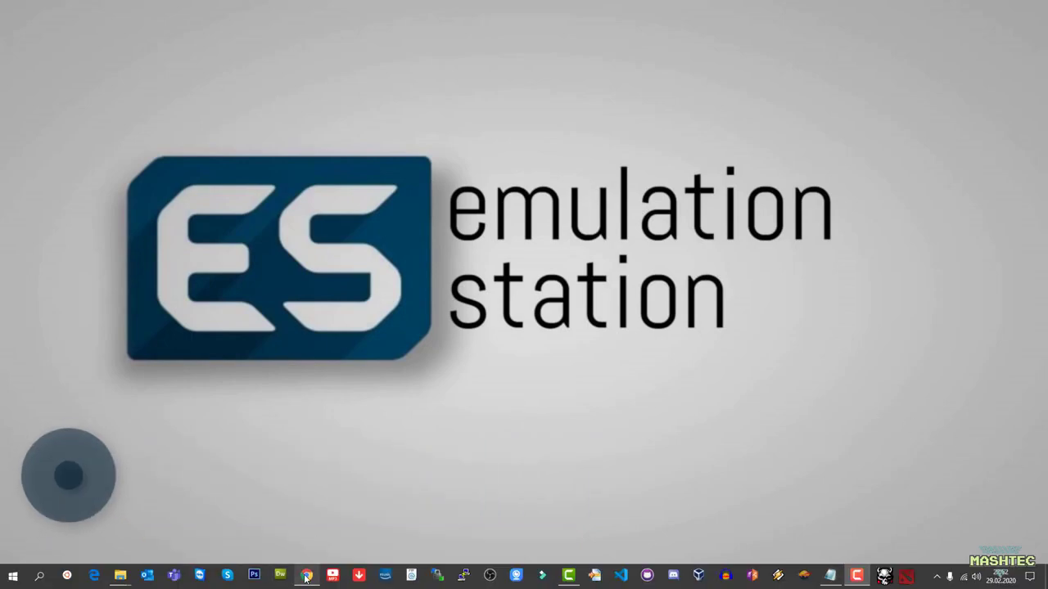
# Download the Windows build SkraperUI_Beta8.7z from skraper.net, then minimize Chrome.
pyautogui.click(306, 576)
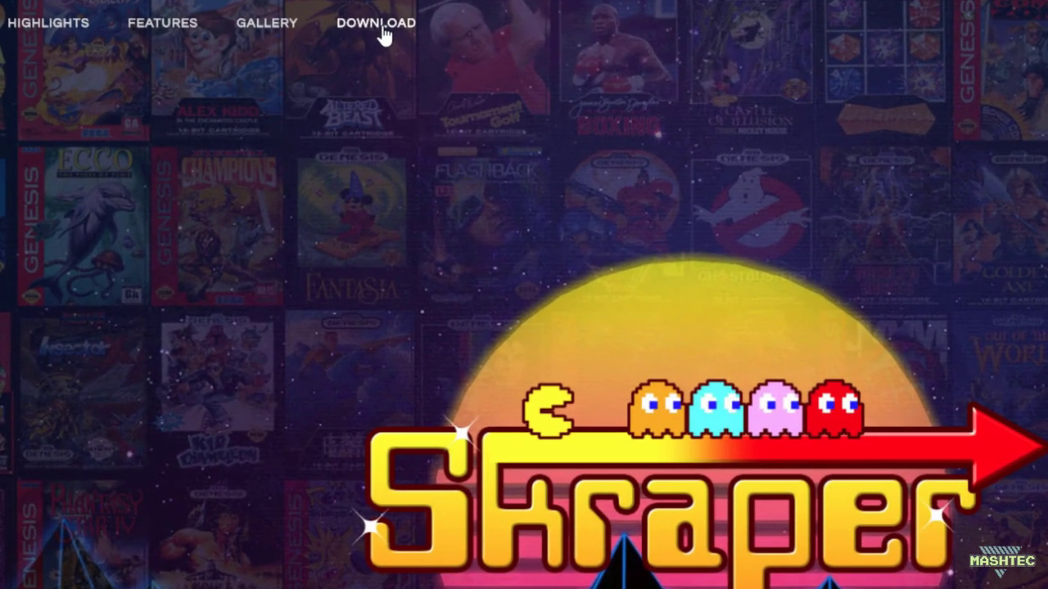
pyautogui.click(379, 24)
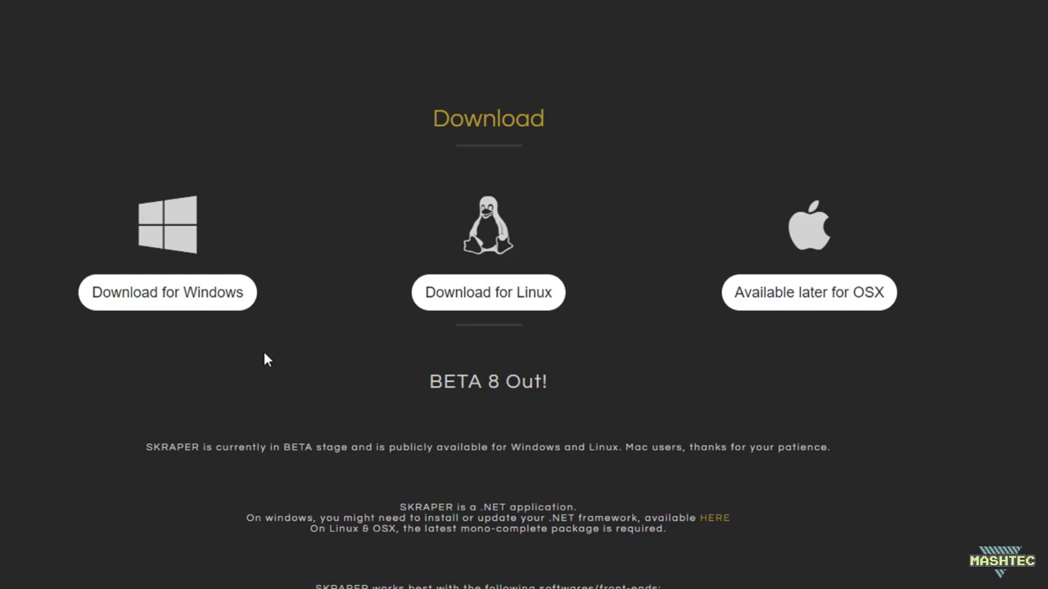
pyautogui.click(171, 304)
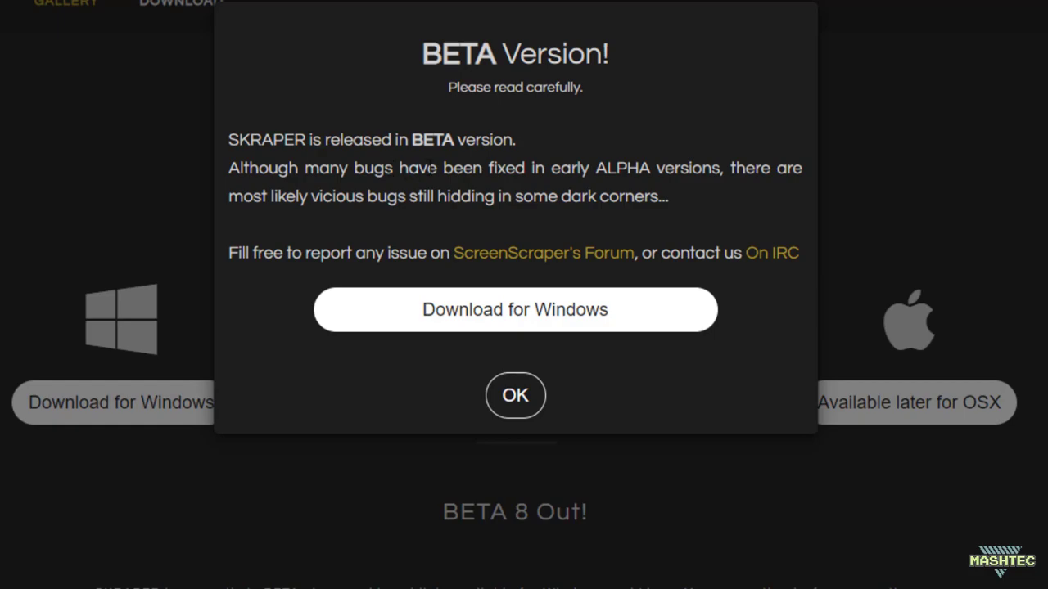
pyautogui.click(475, 324)
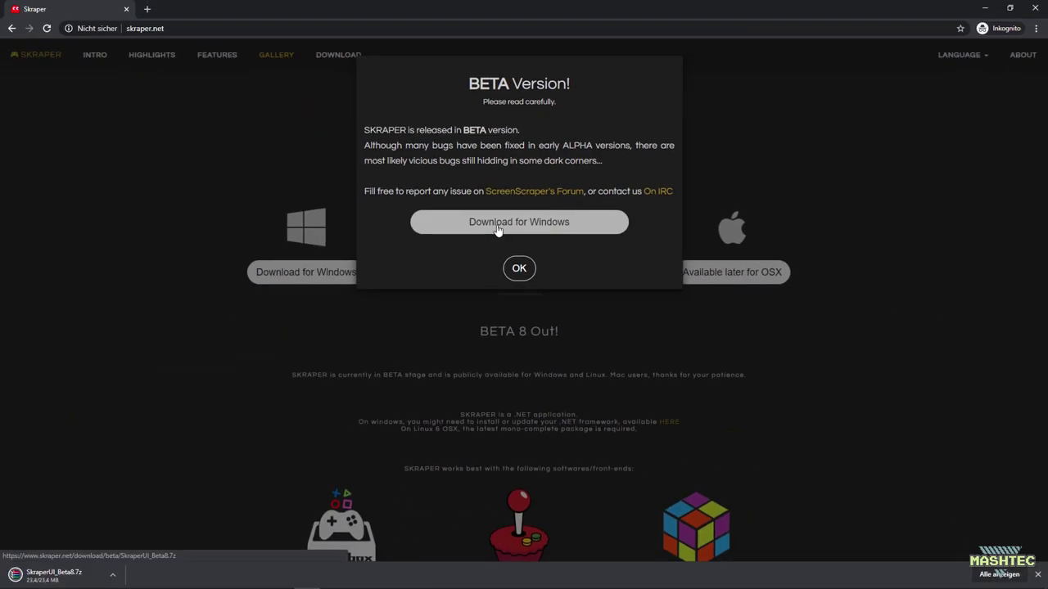
pyautogui.click(520, 268)
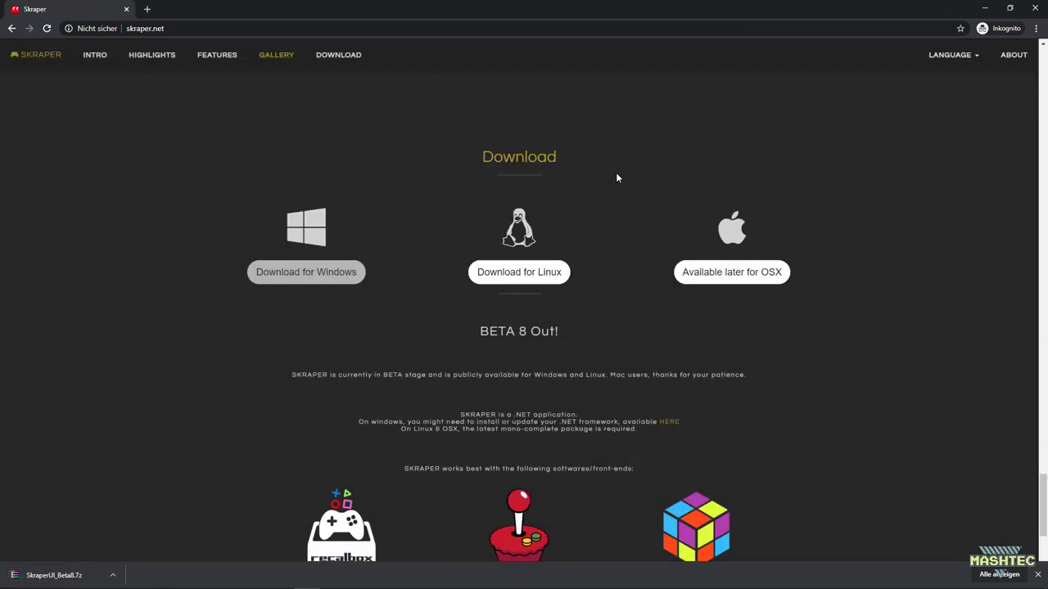
pyautogui.click(984, 8)
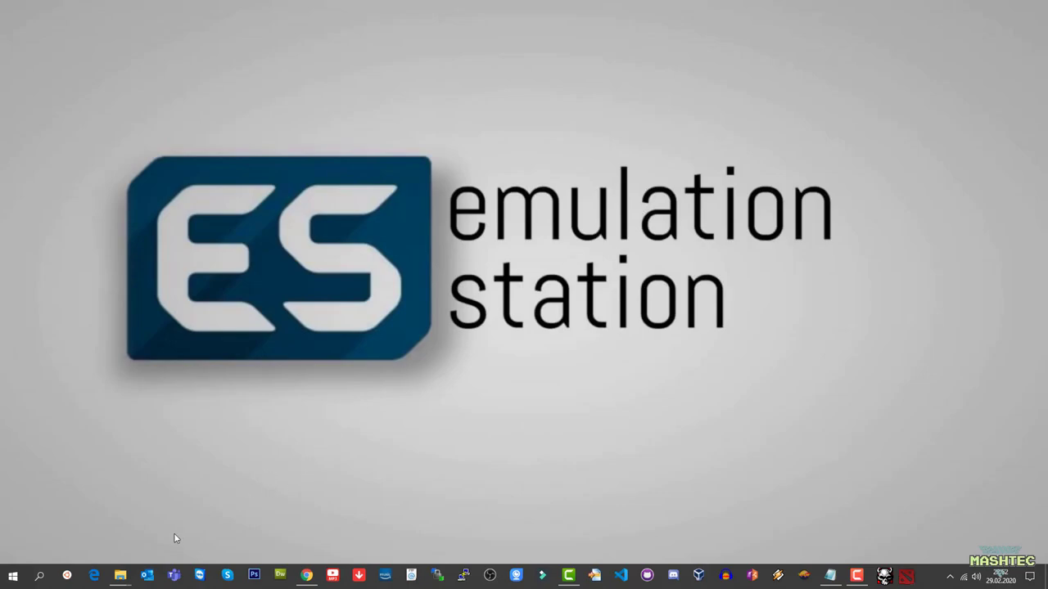
# Extract SkraperUI_Beta8.7z from Downloads into a SkraperUI_Beta8 folder with 7-Zip.
pyautogui.moveTo(120, 575)
pyautogui.click(396, 528)
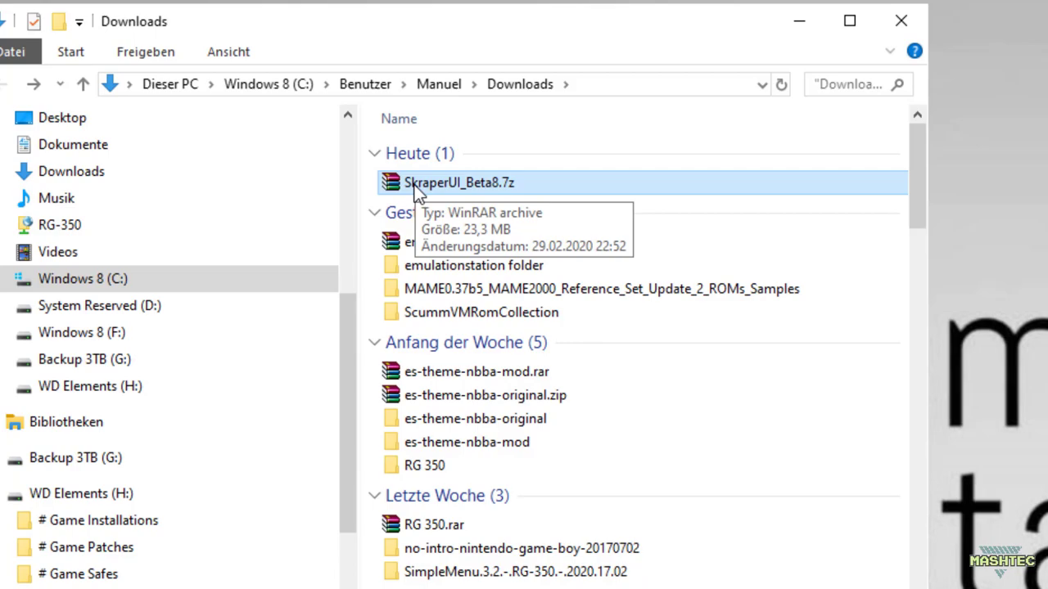
pyautogui.rightClick(415, 188)
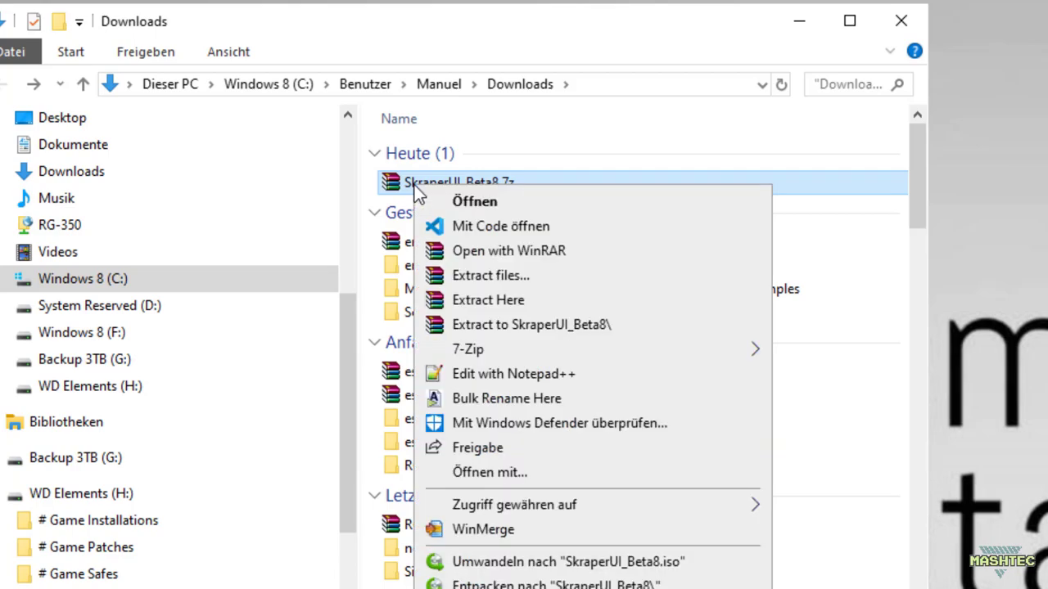
pyautogui.moveTo(555, 354)
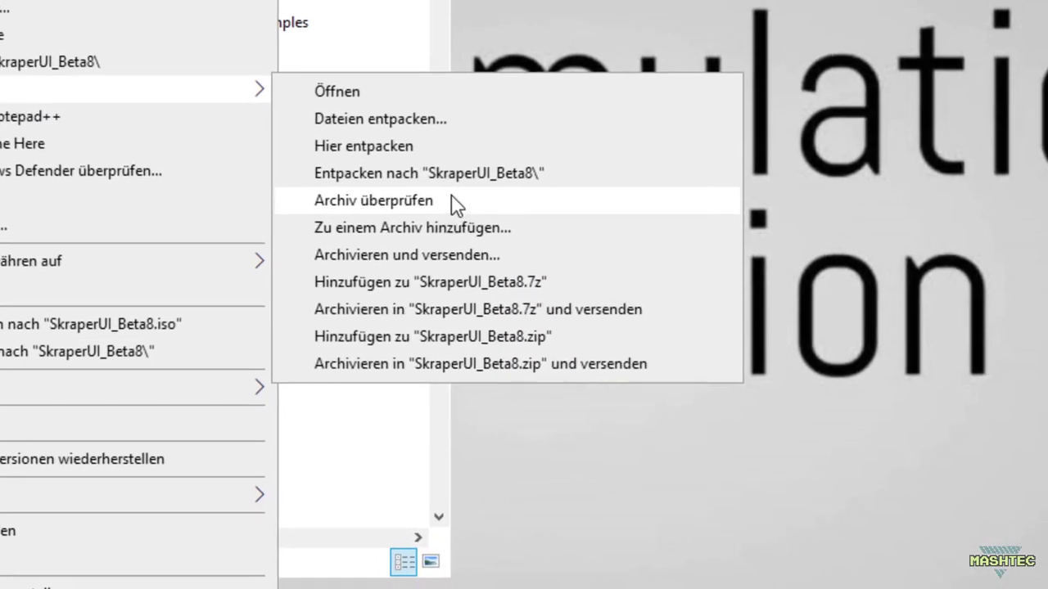
pyautogui.click(909, 425)
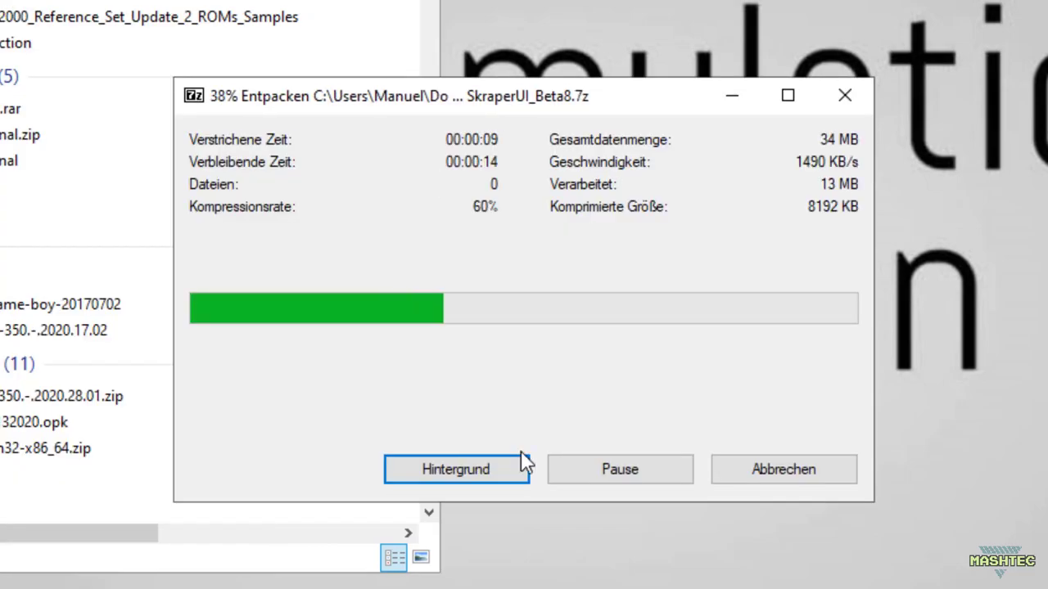
pyautogui.click(521, 465)
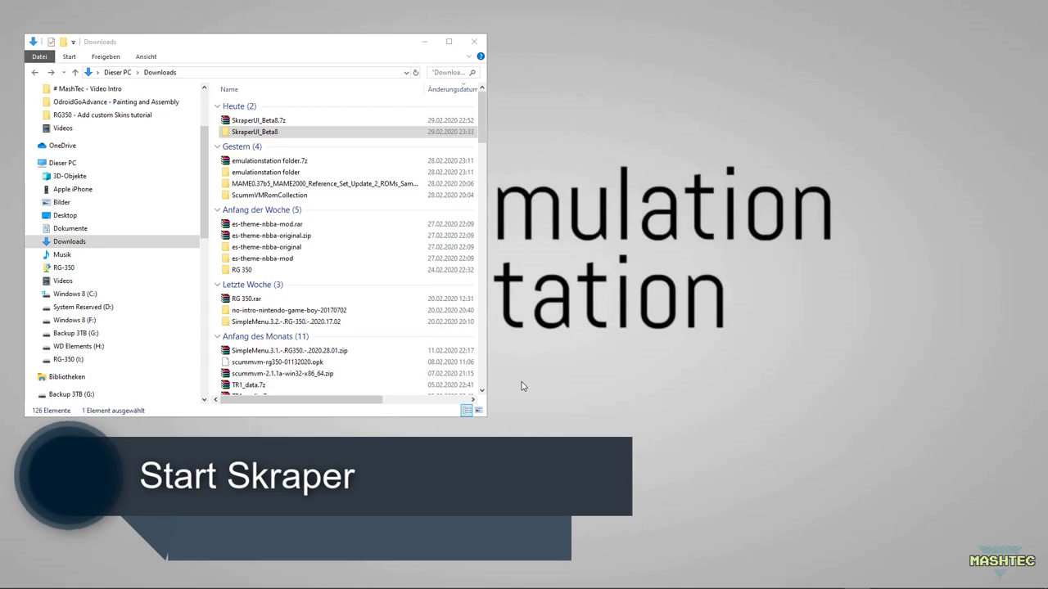
# Launch SkraperUI.exe from the extracted SkraperUI_Beta8 folder.
pyautogui.click(269, 135)
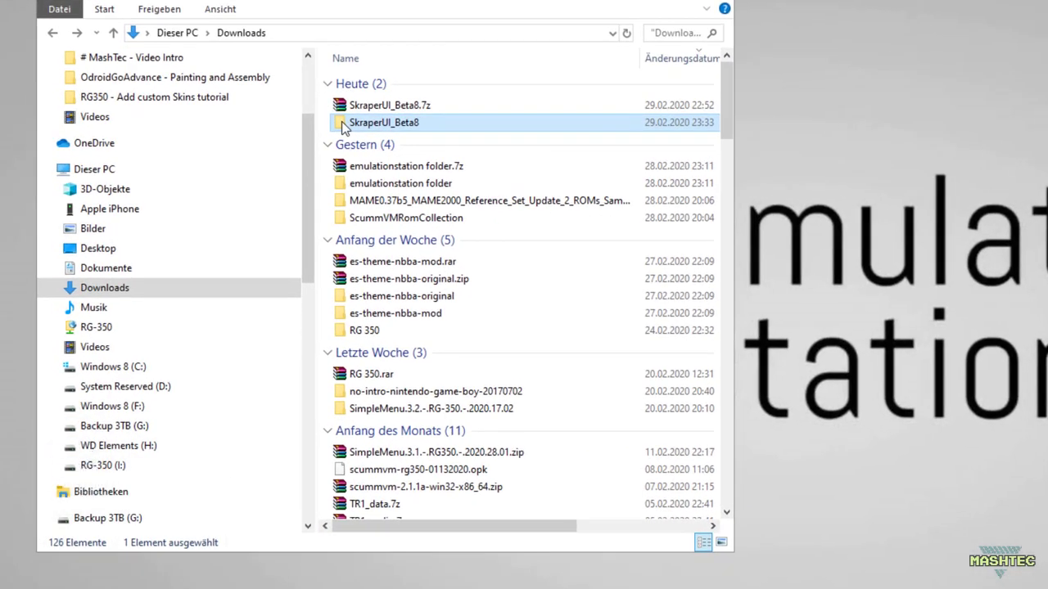
pyautogui.doubleClick(343, 125)
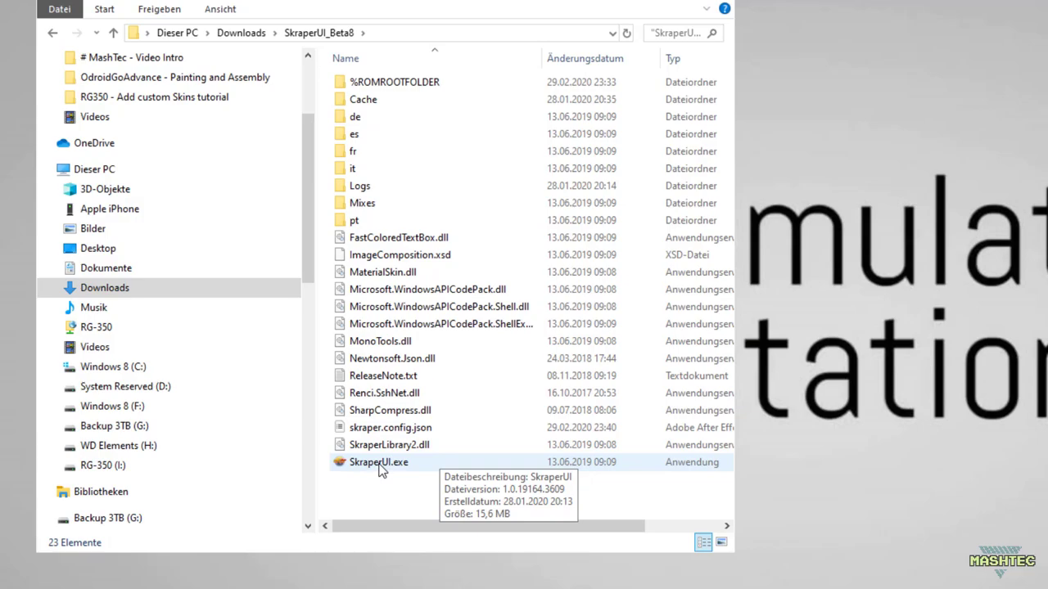
pyautogui.click(379, 468)
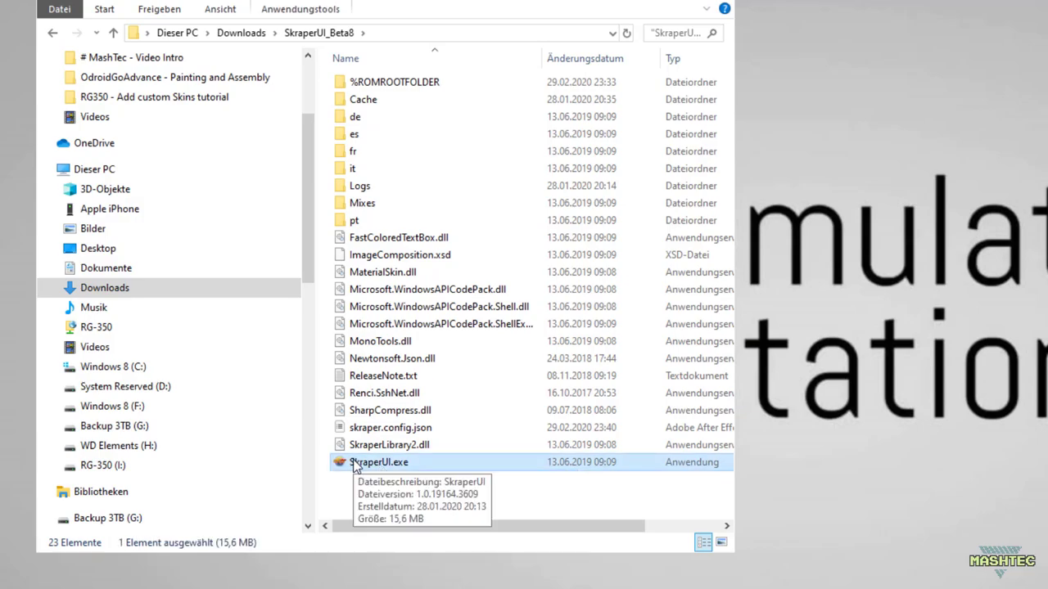
pyautogui.doubleClick(355, 466)
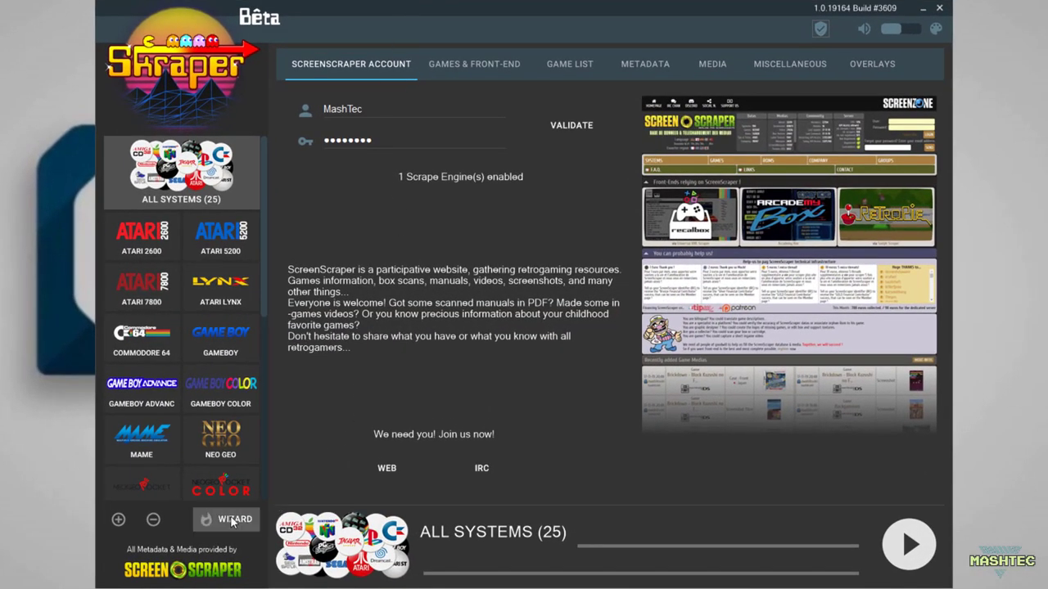
# Relaunch the wizard and proceed without a ScreenScraper account to Front-End Selection.
pyautogui.click(233, 521)
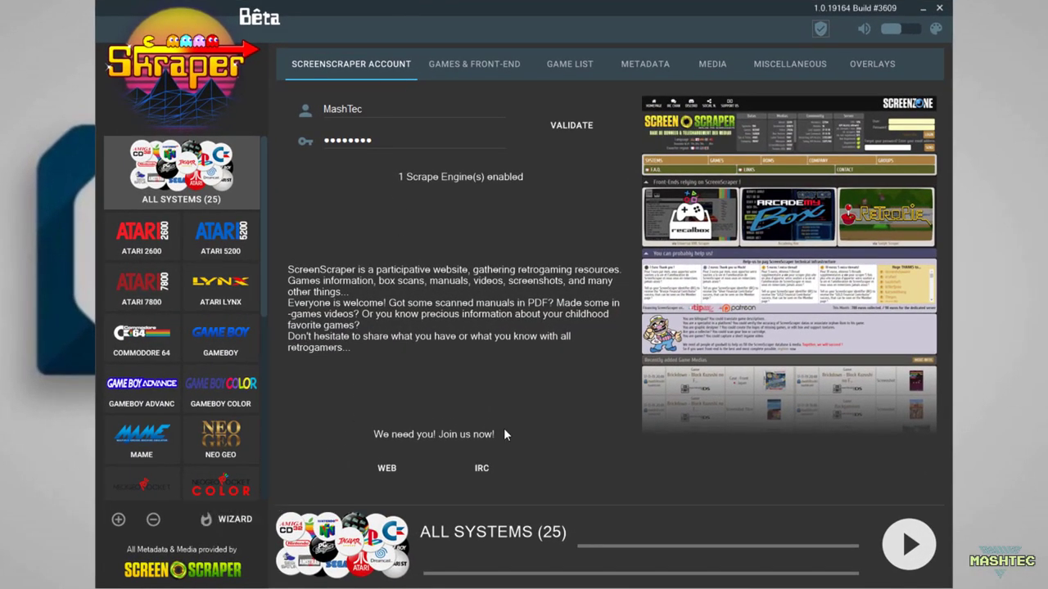
pyautogui.click(228, 524)
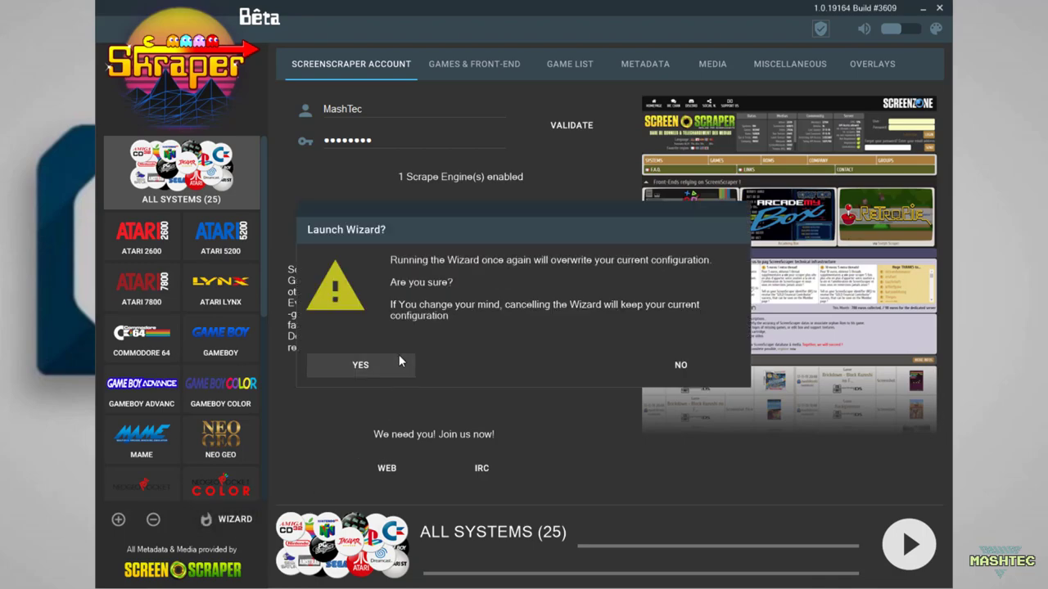
pyautogui.click(366, 364)
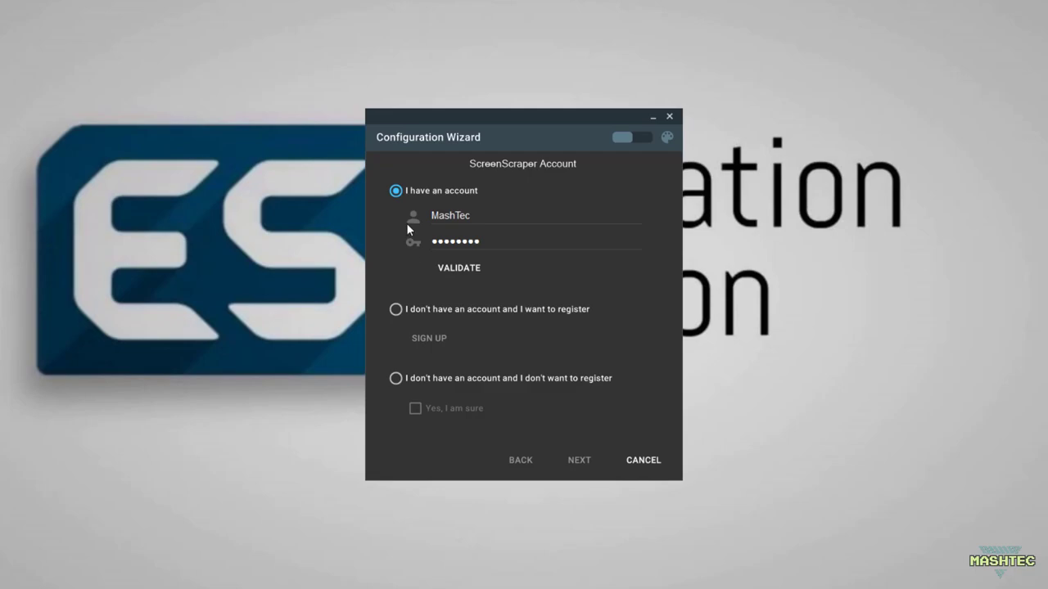
pyautogui.click(396, 378)
pyautogui.click(415, 412)
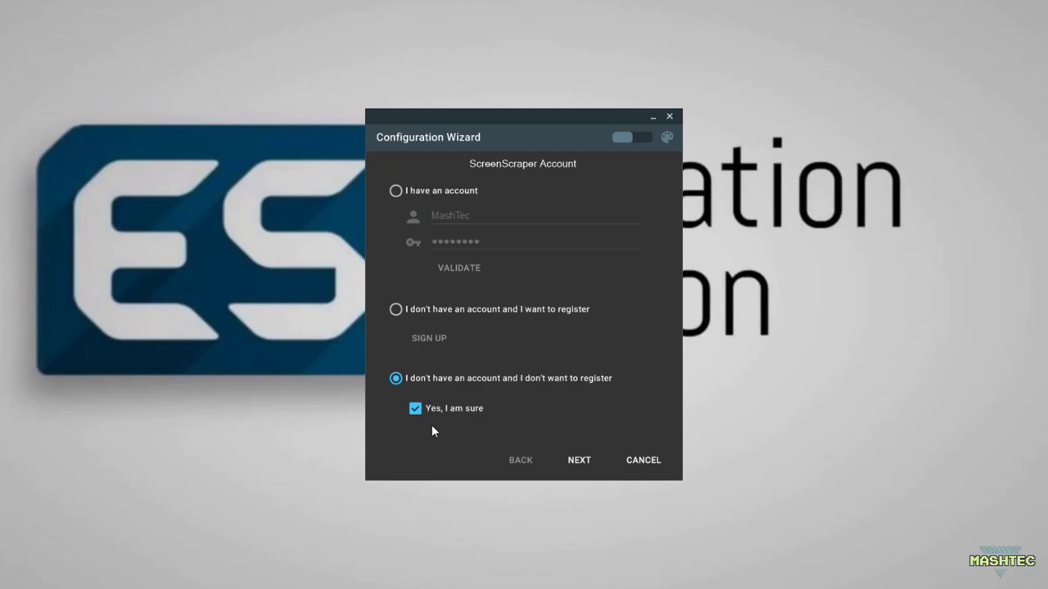
pyautogui.click(583, 468)
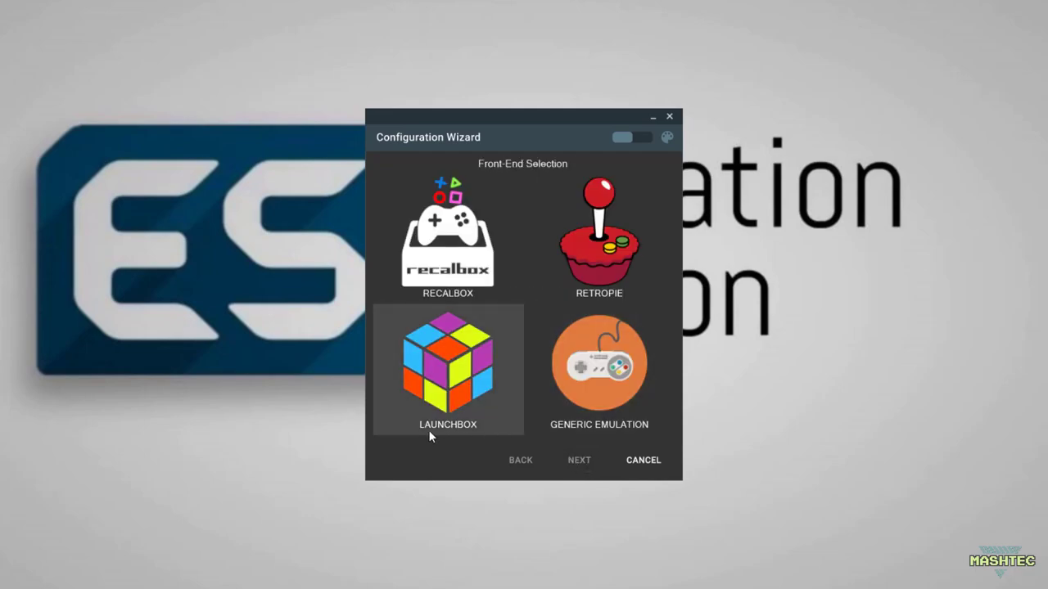
# Choose Recalbox, include non-Recalbox rom folders, and bring up the rom-path folder chooser.
pyautogui.click(463, 258)
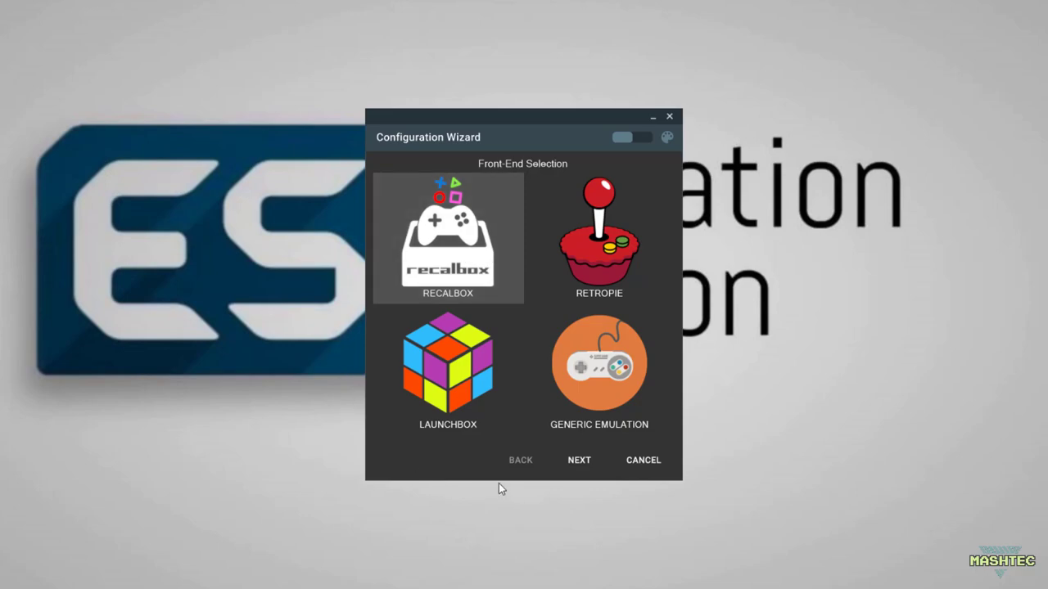
pyautogui.click(582, 463)
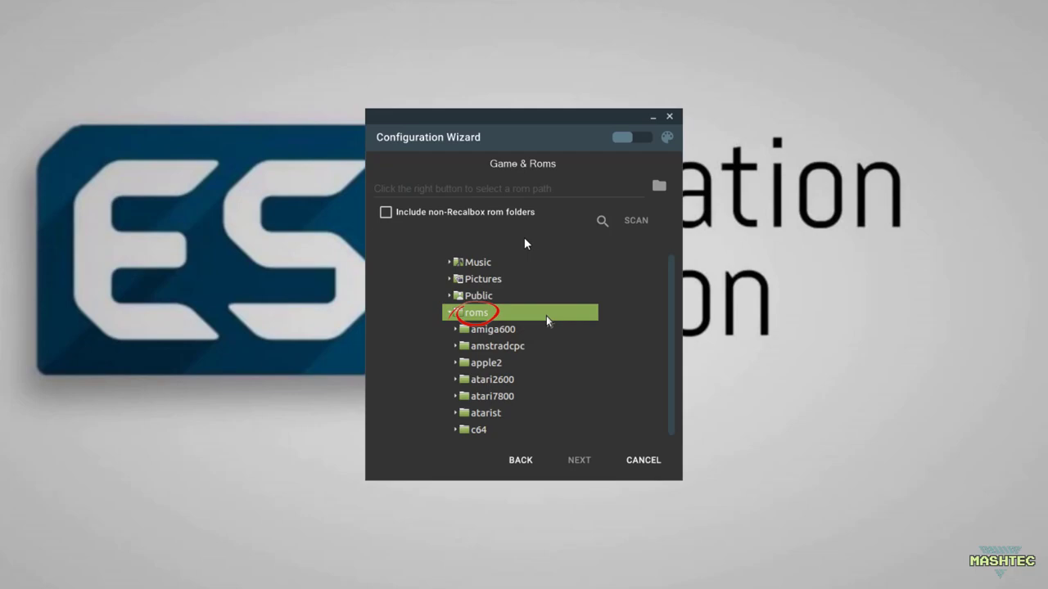
pyautogui.click(386, 214)
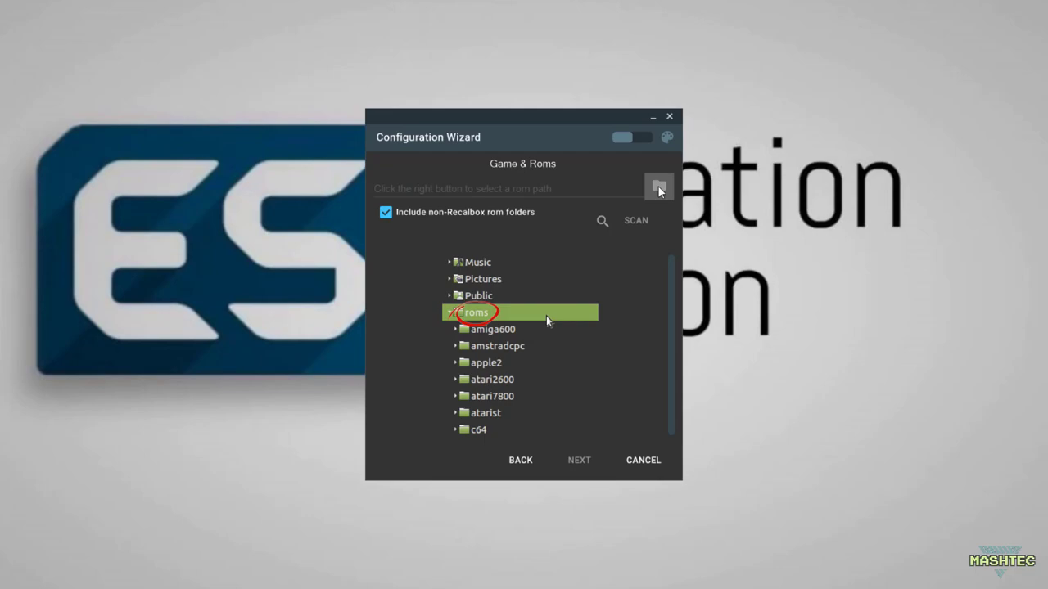
pyautogui.click(659, 188)
pyautogui.moveTo(552, 201); pyautogui.dragTo(890, 46)
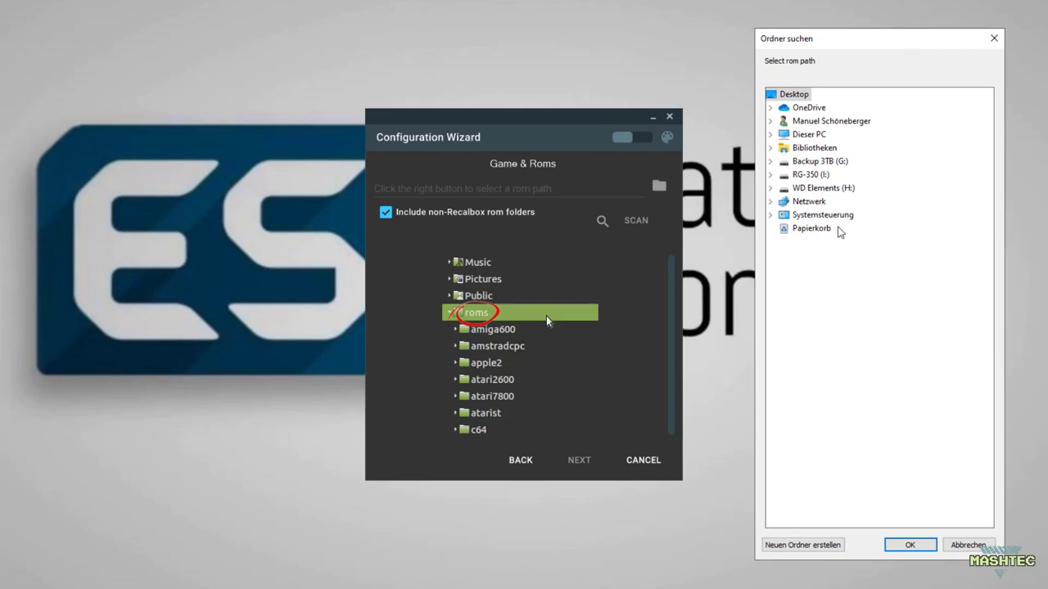
# Select the roms folder on RG-350 (I:) as the rom path, detecting 25 systems.
pyautogui.click(770, 176)
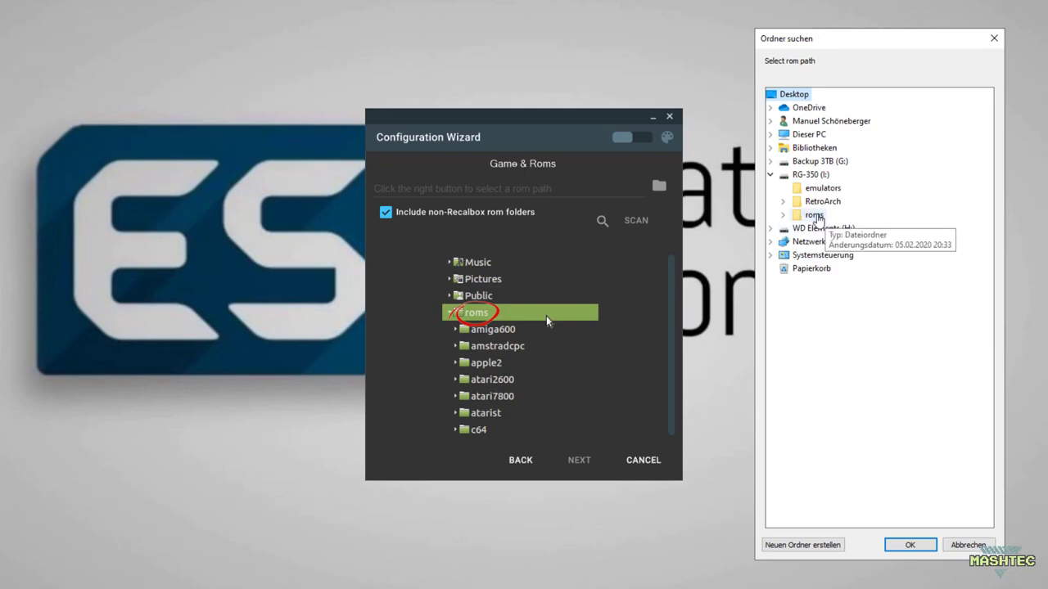
pyautogui.doubleClick(815, 215)
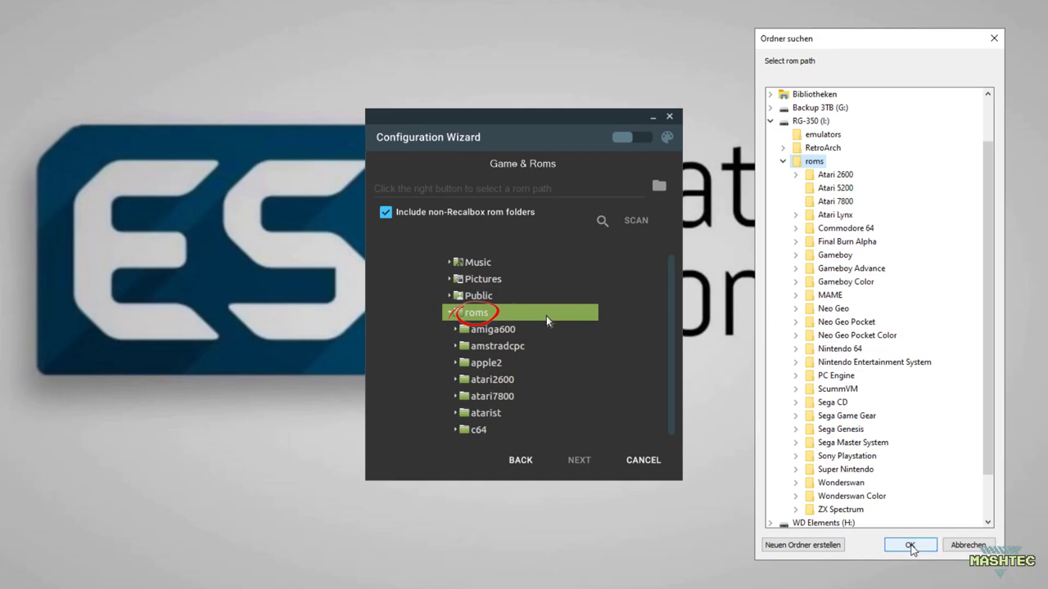
pyautogui.click(910, 546)
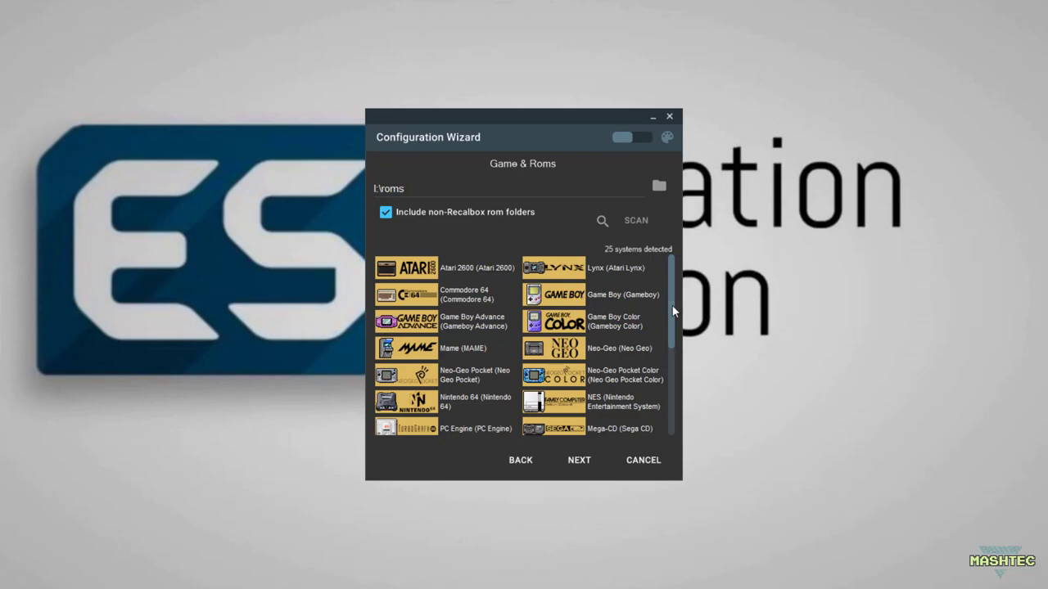
# Accept the default Recalbox media and finish the wizard, listing All Systems (25).
pyautogui.moveTo(674, 311); pyautogui.dragTo(666, 424)
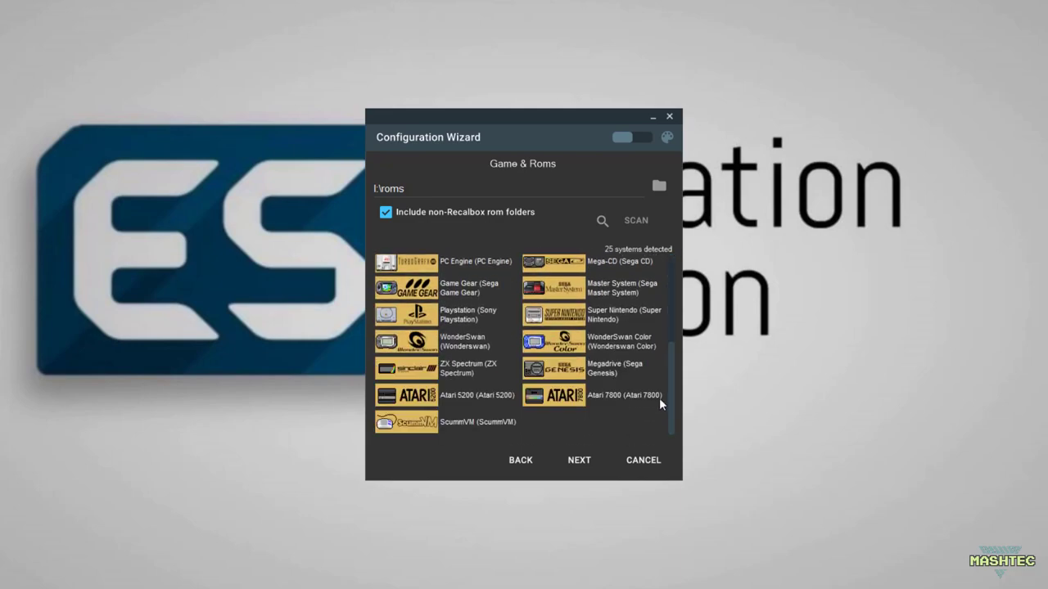
pyautogui.click(580, 461)
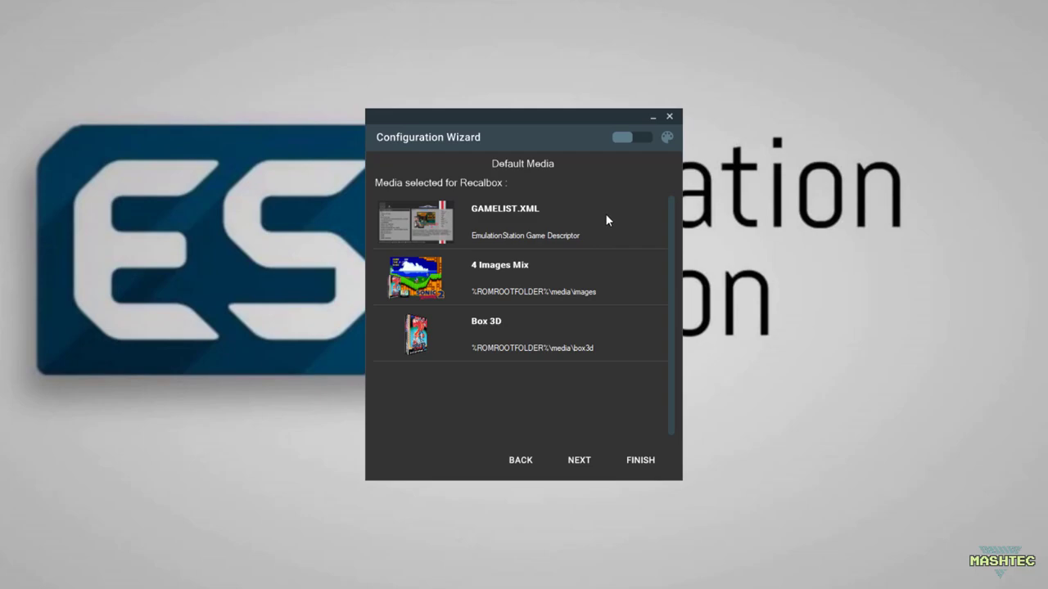
pyautogui.click(578, 460)
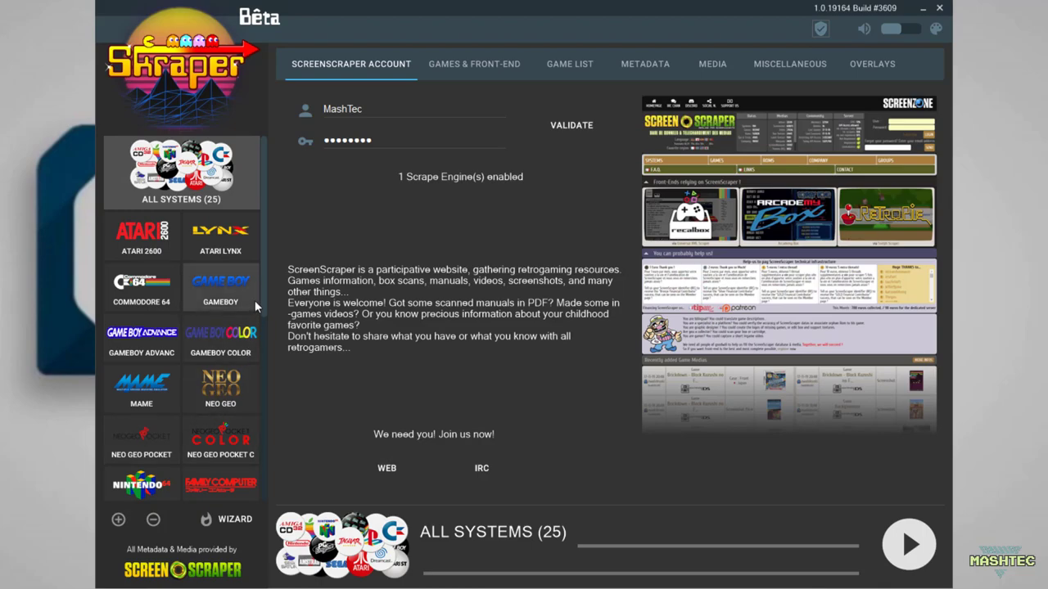
# Scroll the systems list and select Nintendo Entertainment System.
pyautogui.scroll(-2, 237, 386)
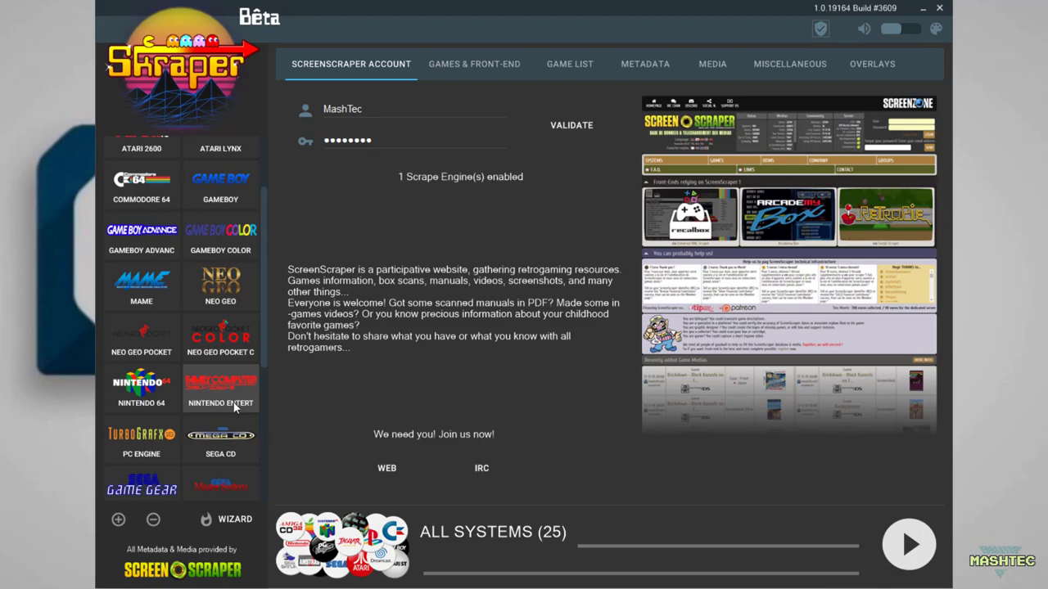
pyautogui.click(228, 400)
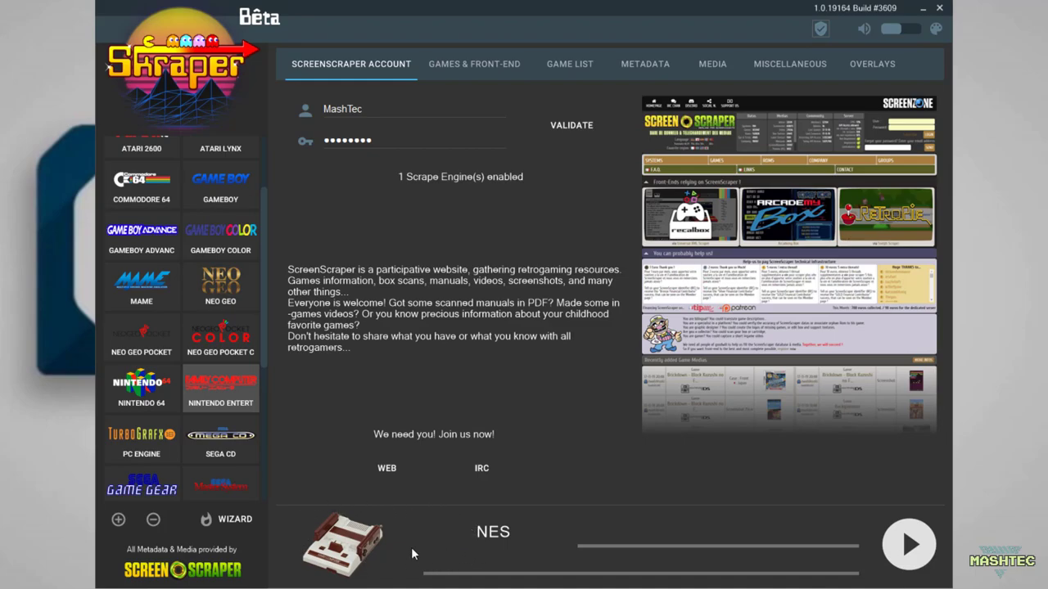
# Show NES Games & Front-End settings: Recalbox, I:\roms\Nintendo Entertainment System folder.
pyautogui.click(464, 68)
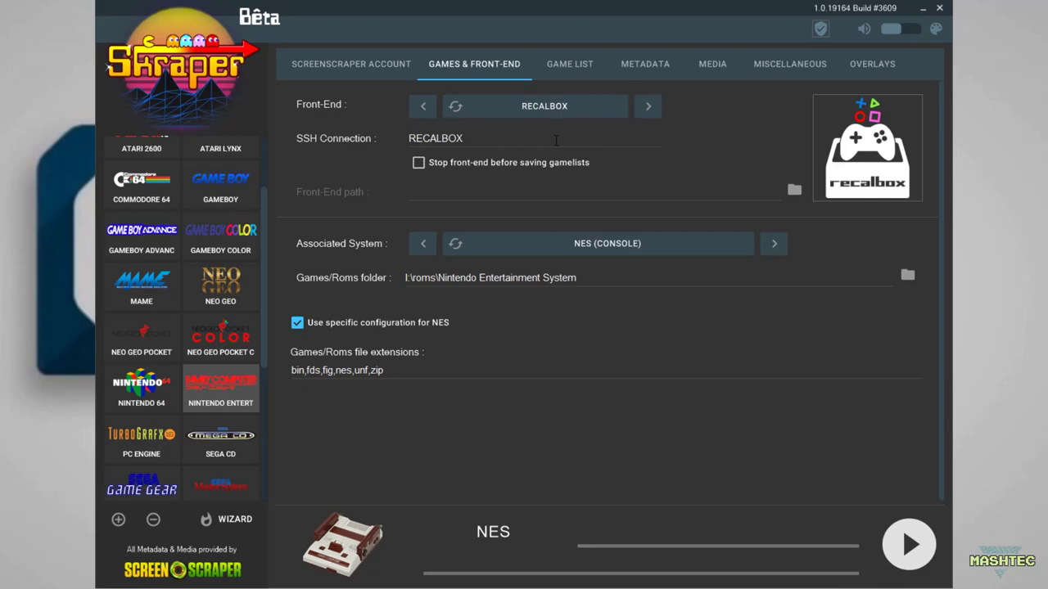
# Give NES its own gamelist setting 'No backup, create new or overwrite existing'.
pyautogui.click(574, 63)
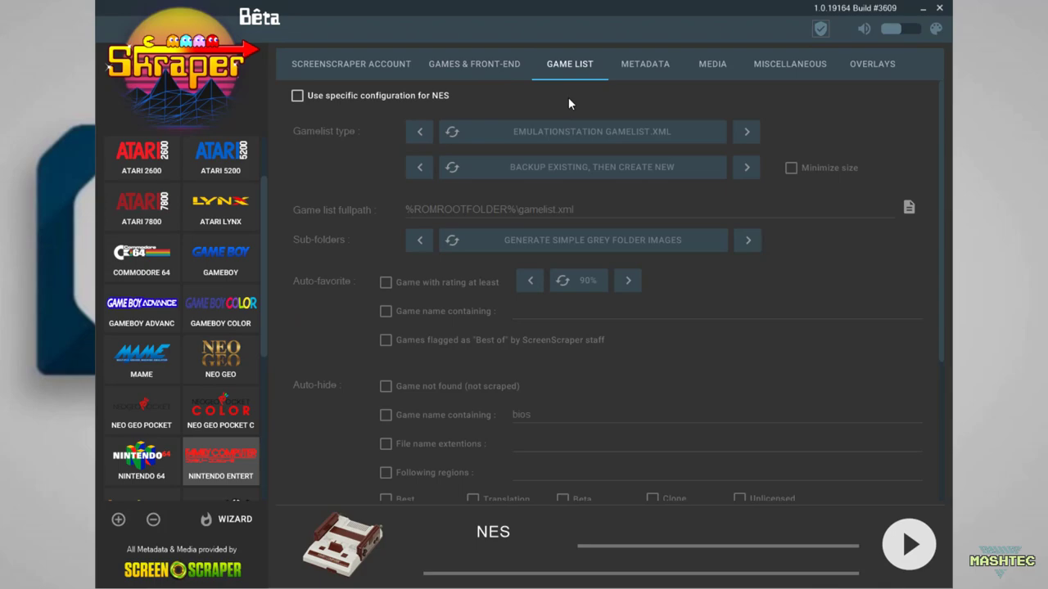
pyautogui.click(298, 97)
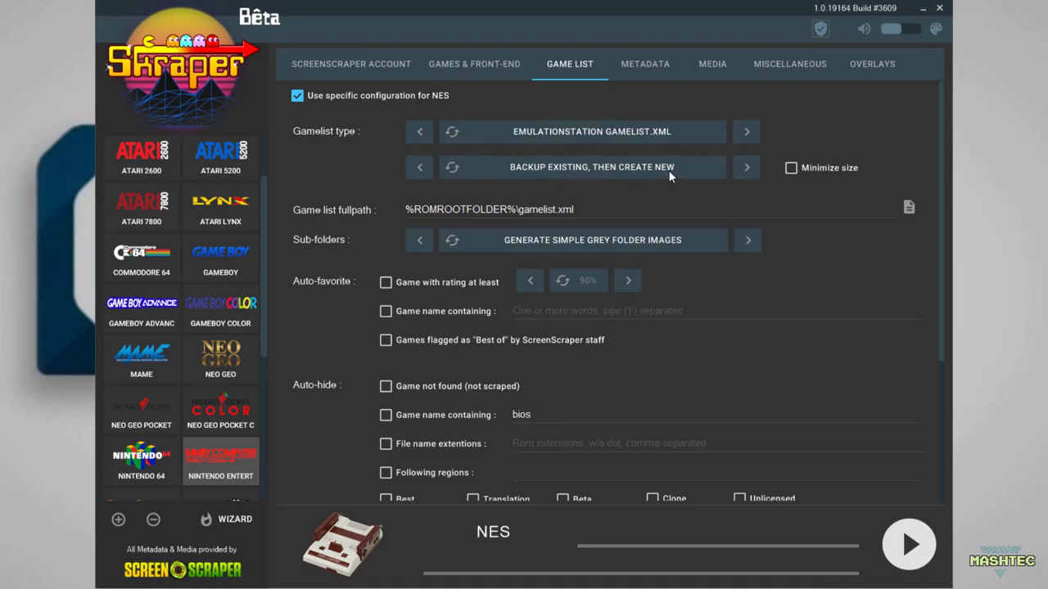
pyautogui.click(745, 171)
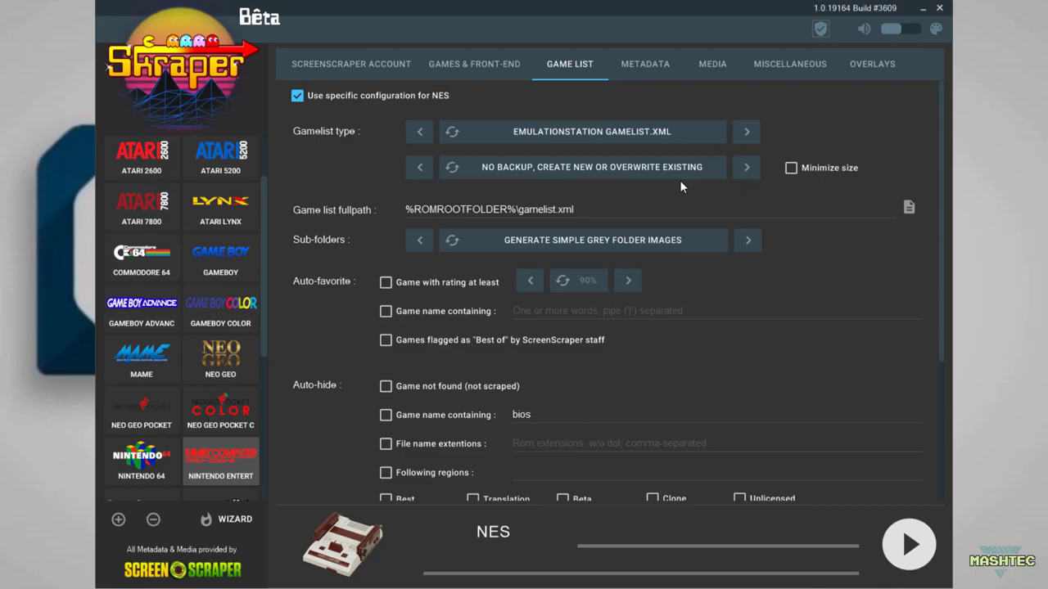
pyautogui.click(713, 65)
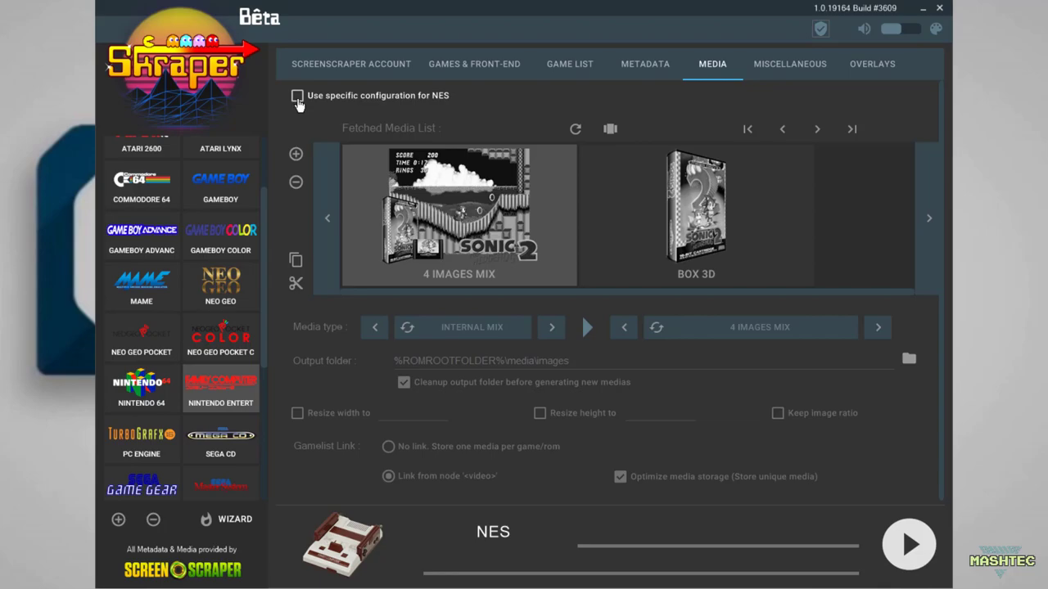
# With NES-specific media settings, replace the 4 Images Mix with Box 2D.
pyautogui.click(298, 98)
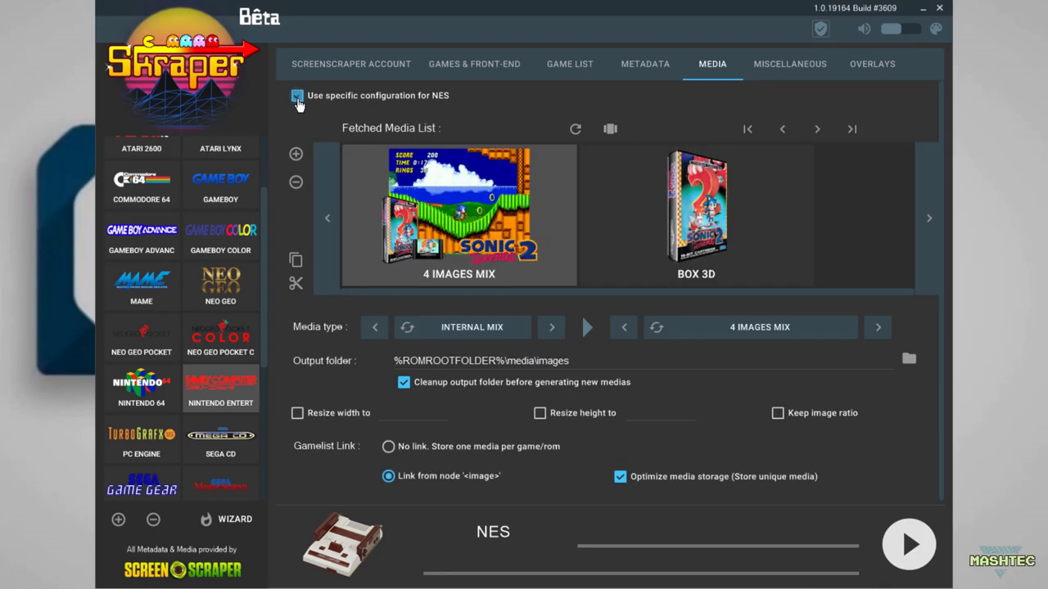
pyautogui.click(296, 184)
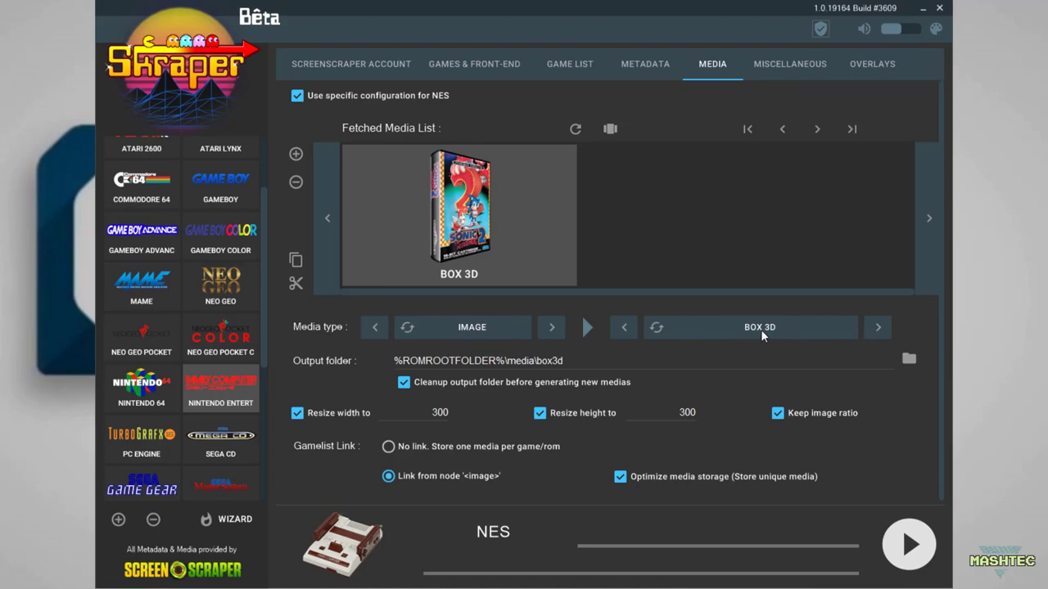
pyautogui.click(624, 329)
pyautogui.click(625, 330)
pyautogui.click(625, 330)
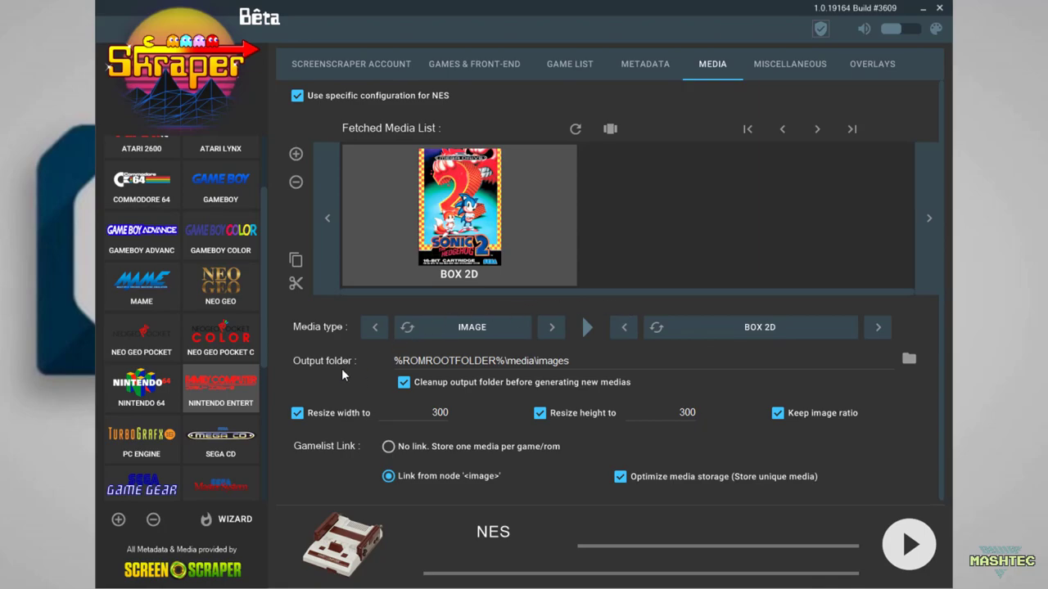
# Change the NES output folder from %ROMROOTFOLDER%\media\images to %ROMROOTFOLDER%\boxart.
pyautogui.moveTo(395, 361); pyautogui.dragTo(505, 361)
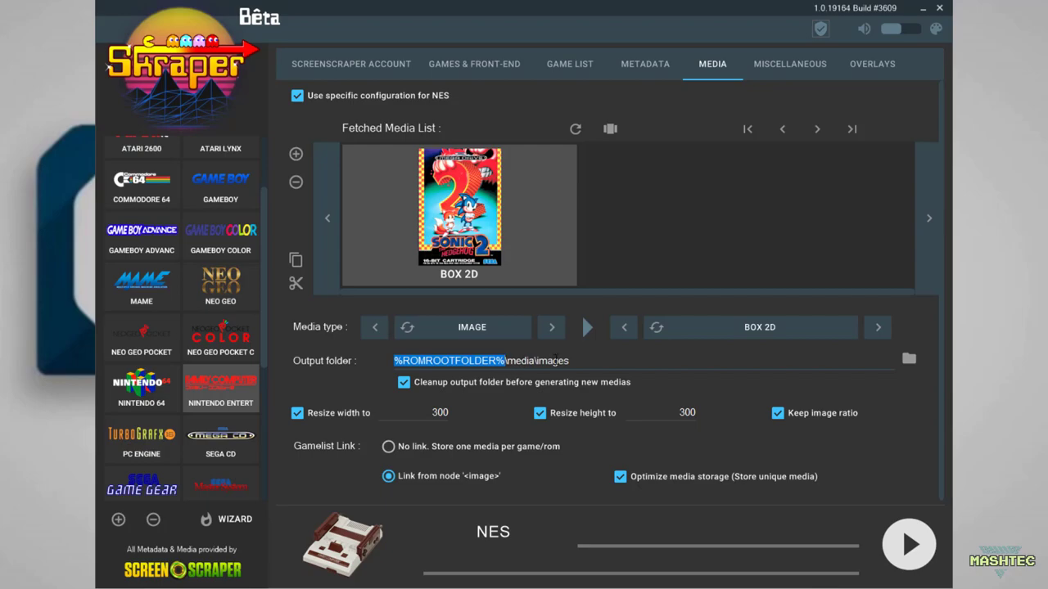
pyautogui.click(508, 360)
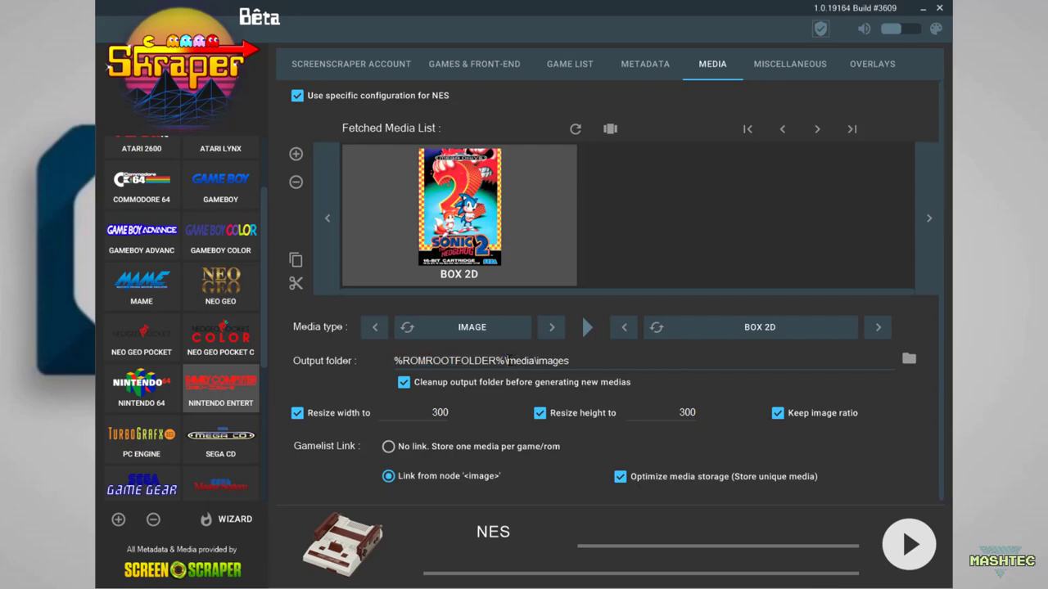
pyautogui.moveTo(508, 360); pyautogui.dragTo(571, 361)
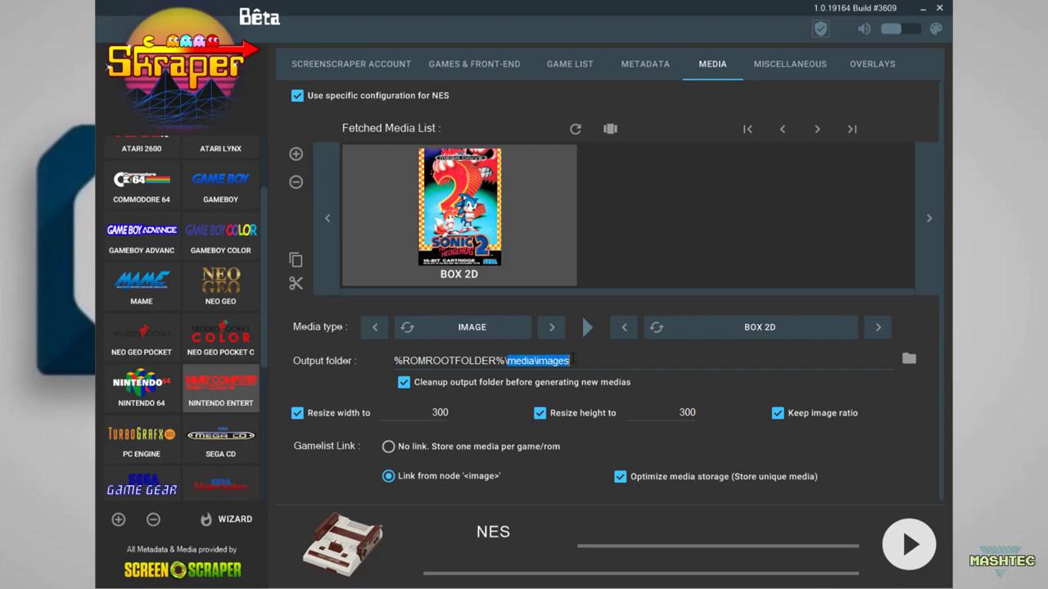
pyautogui.press('BackSpace')
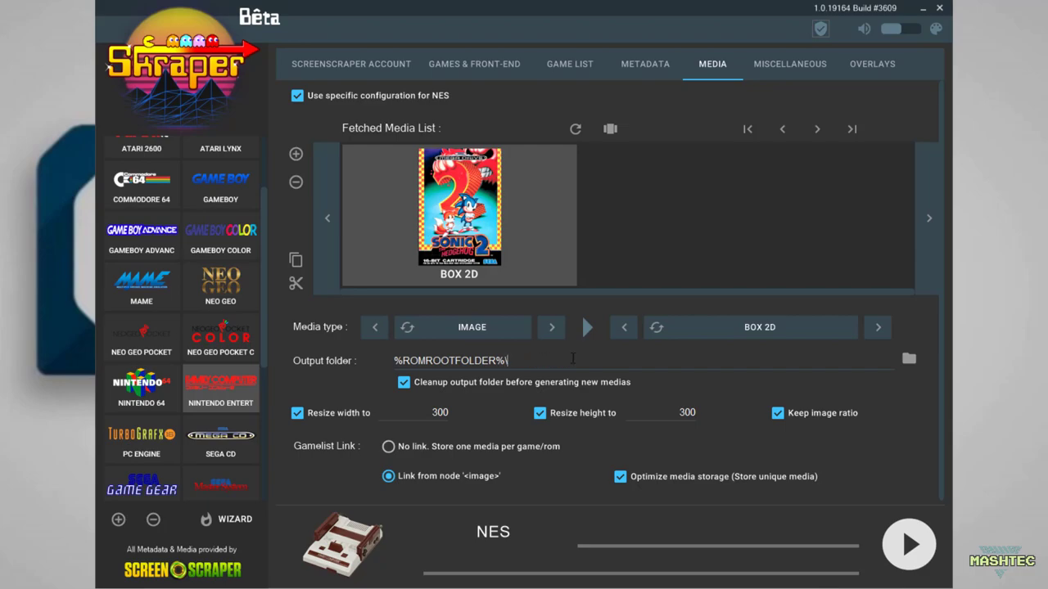
pyautogui.write('boxart')
# Set resize width and height from 300 to 150.
pyautogui.moveTo(425, 413); pyautogui.dragTo(479, 419)
pyautogui.write('150')
pyautogui.moveTo(673, 412); pyautogui.dragTo(712, 418)
pyautogui.write('150')
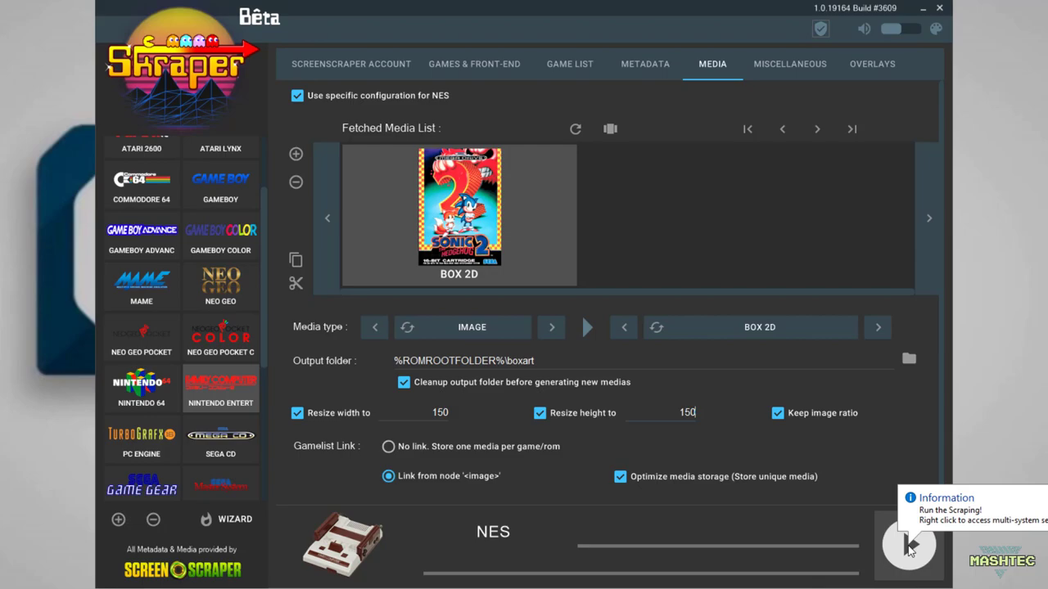
# Run the scrape for all 31 NES games and dismiss the finished results.
pyautogui.click(908, 547)
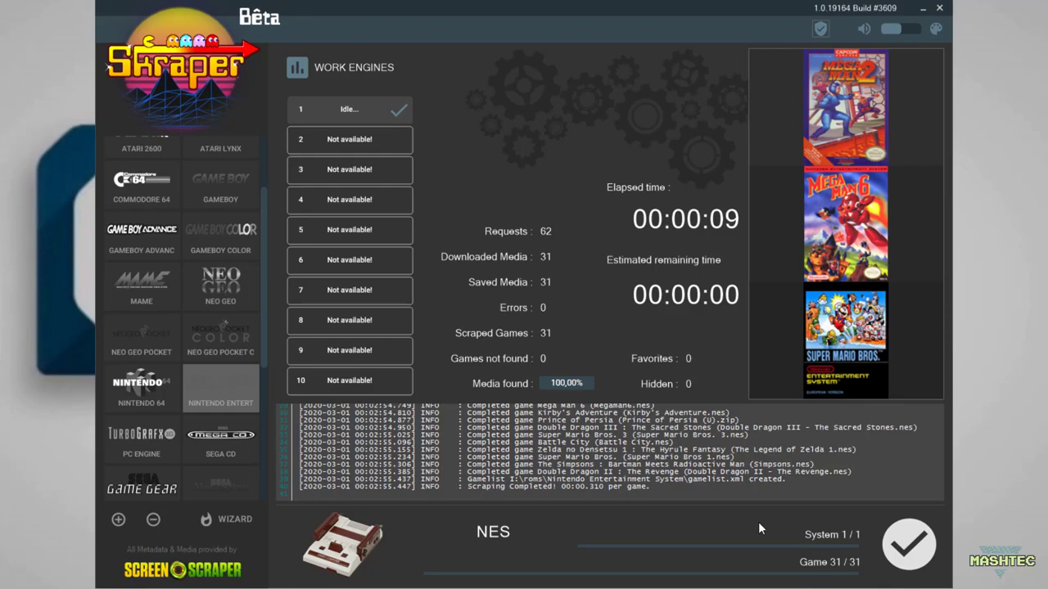
pyautogui.click(908, 557)
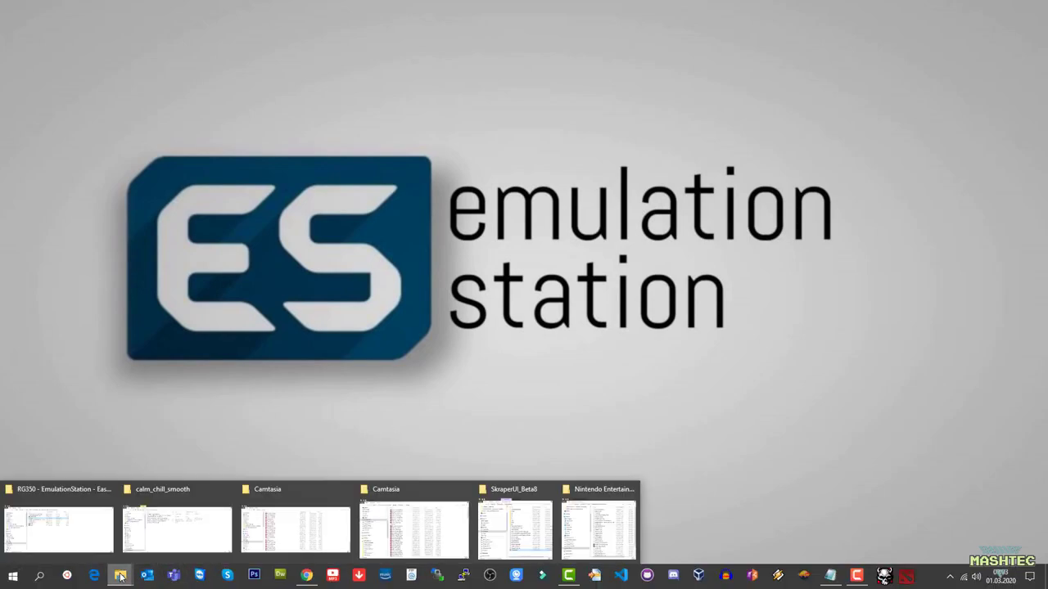
# Open I:\roms\Nintendo Entertainment System on the RG-350 drive.
pyautogui.click(598, 528)
pyautogui.click(259, 204)
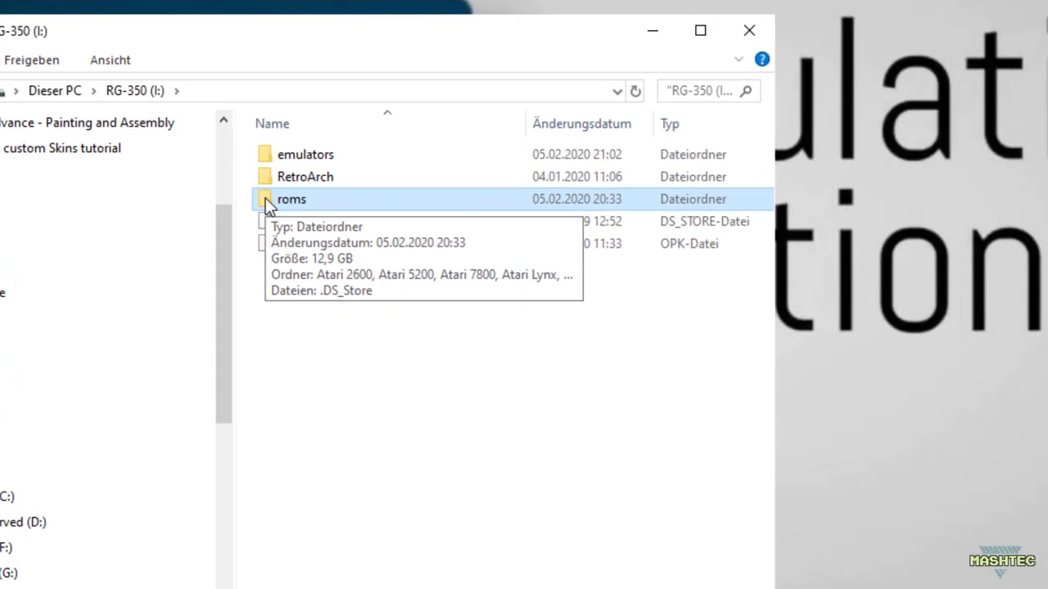
pyautogui.doubleClick(327, 262)
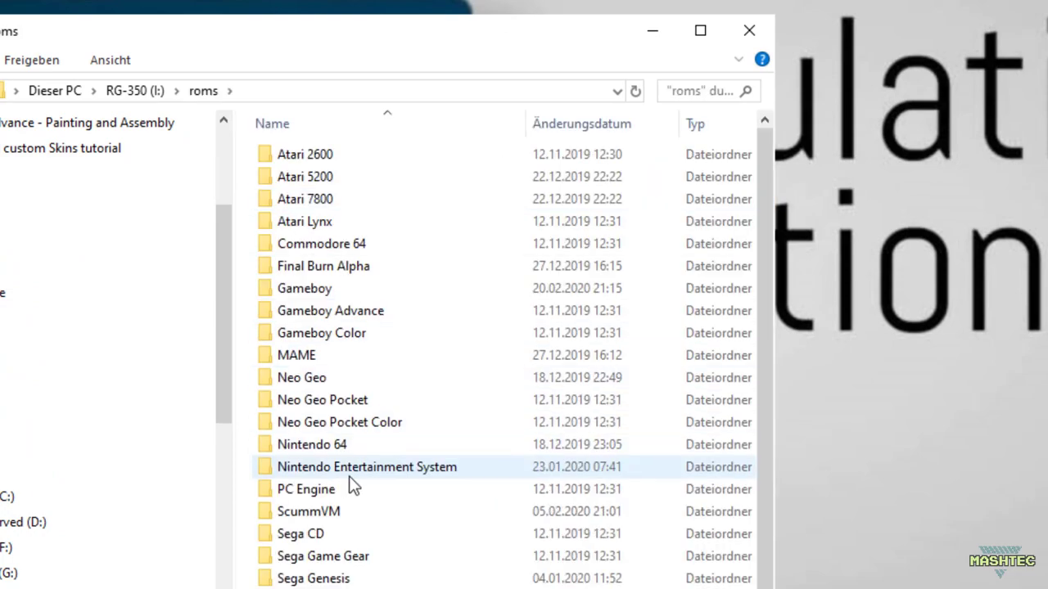
pyautogui.moveTo(276, 472)
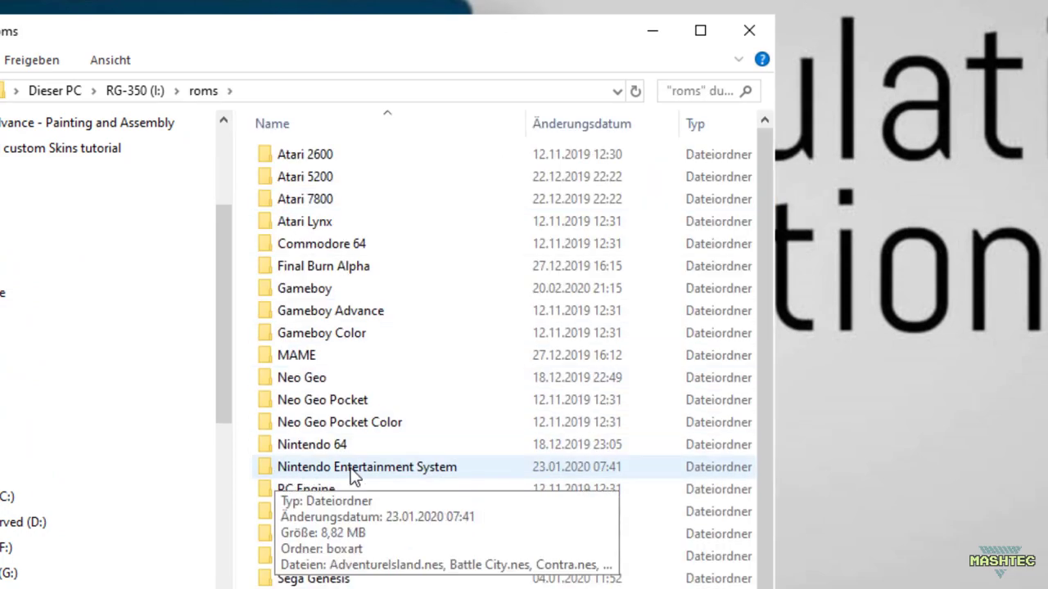
pyautogui.doubleClick(263, 468)
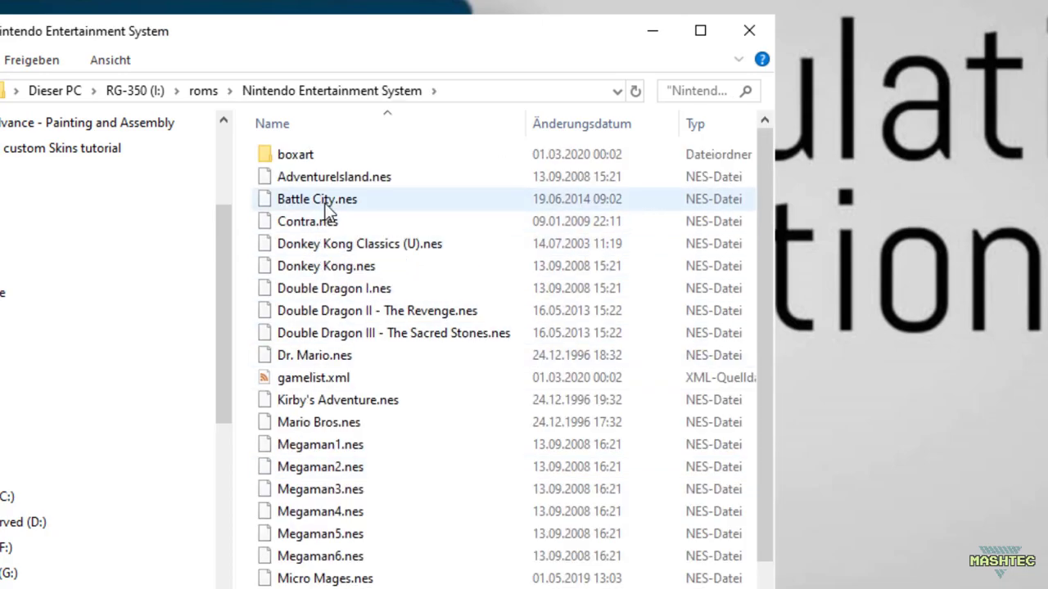
# Open the boxart folder and display its NES covers as large icons.
pyautogui.moveTo(326, 209)
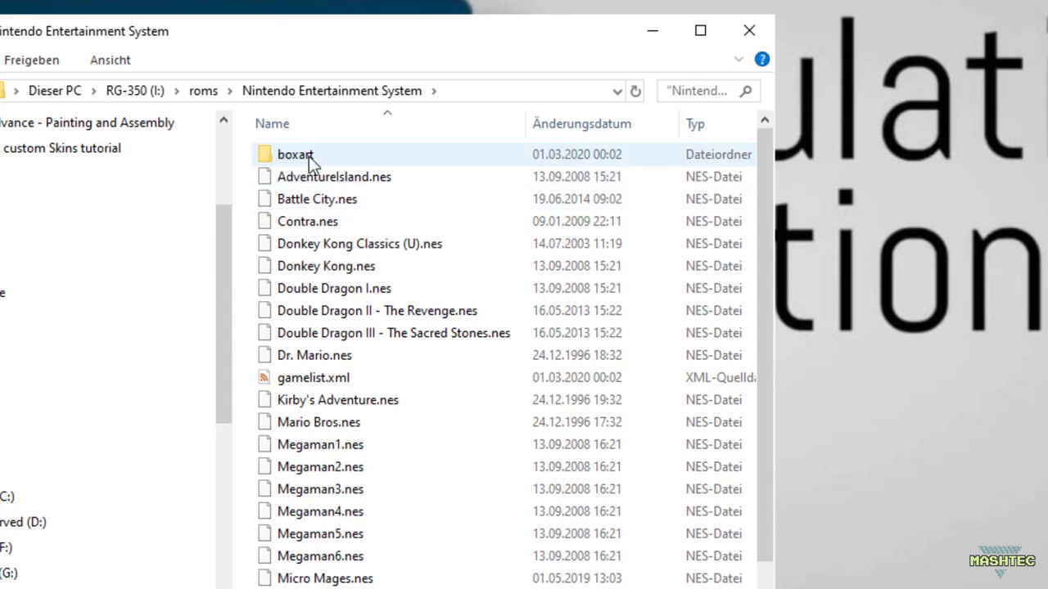
pyautogui.moveTo(303, 158)
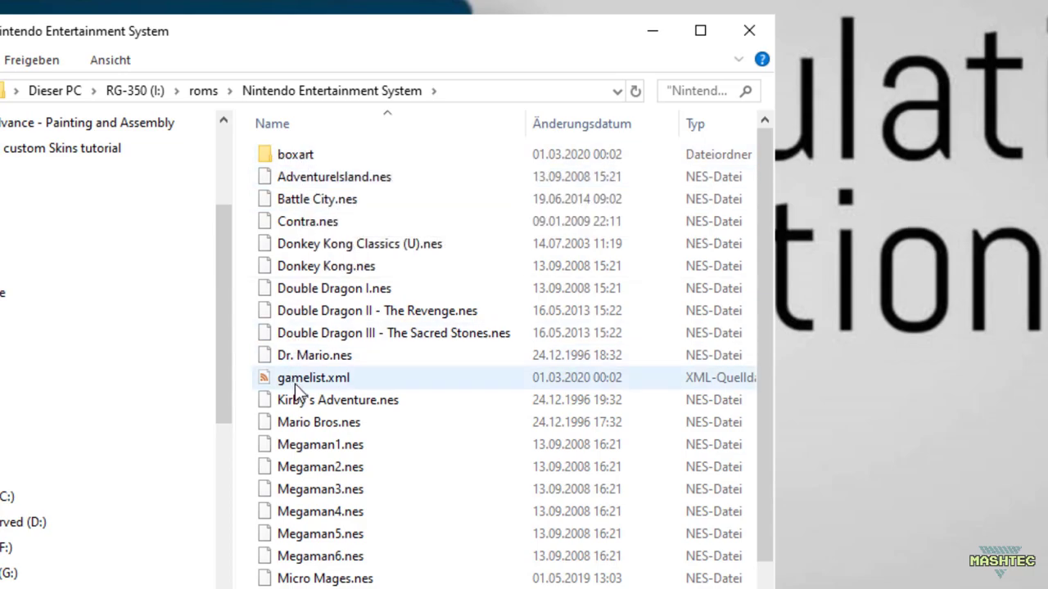
pyautogui.moveTo(295, 384)
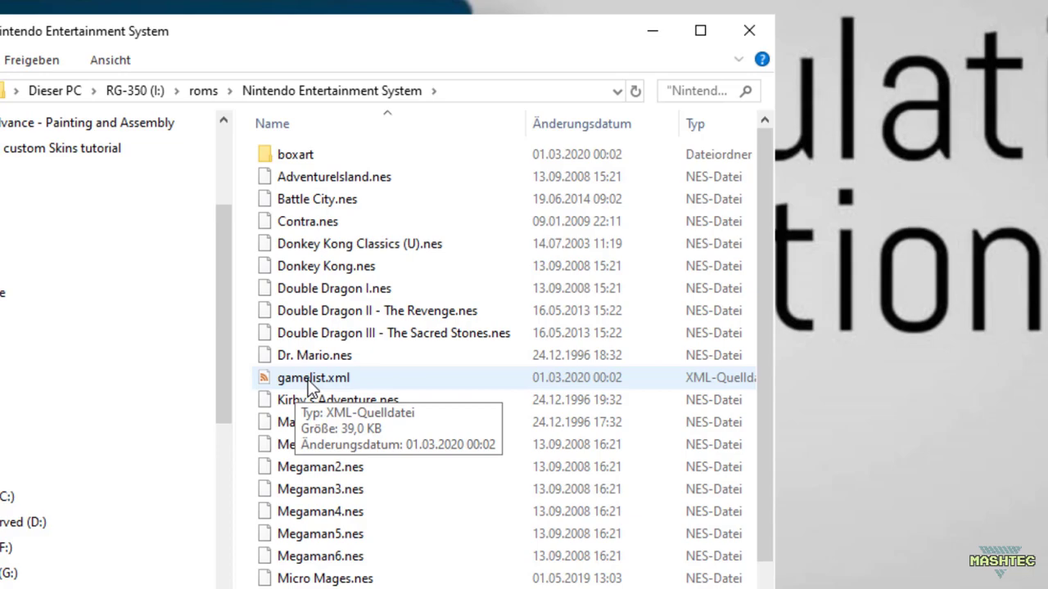
pyautogui.doubleClick(283, 157)
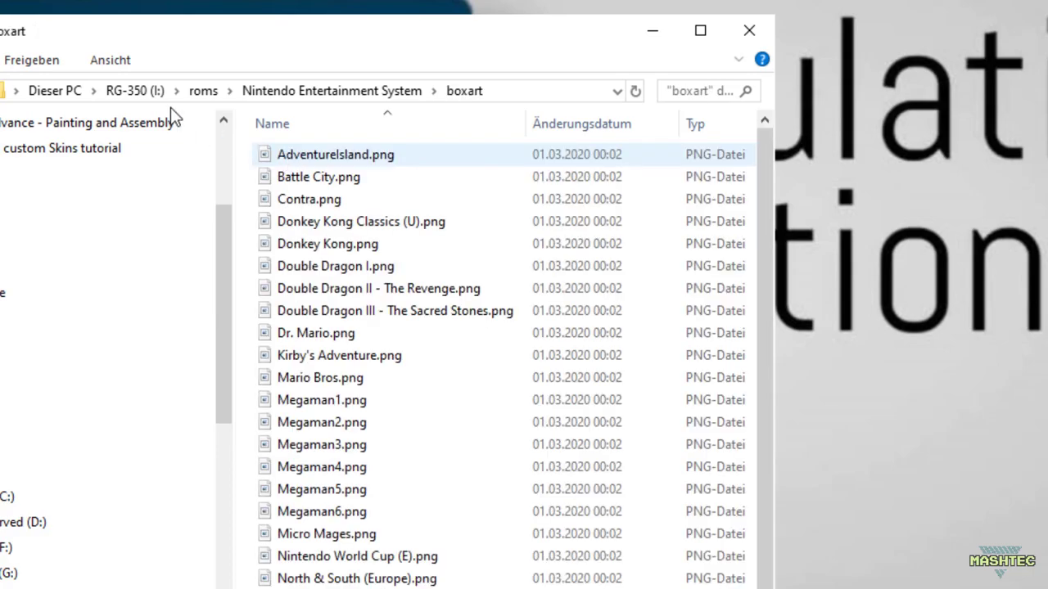
pyautogui.click(109, 64)
pyautogui.click(196, 90)
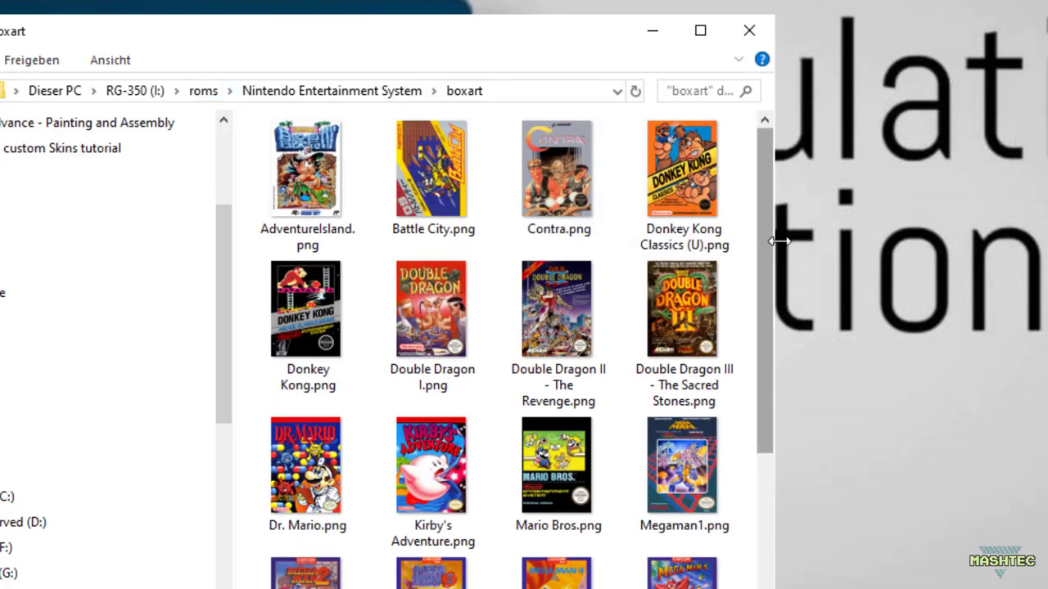
pyautogui.moveTo(765, 247)
pyautogui.mouseDown()
pyautogui.moveTo(761, 544)
pyautogui.moveTo(757, 229)
pyautogui.mouseUp()
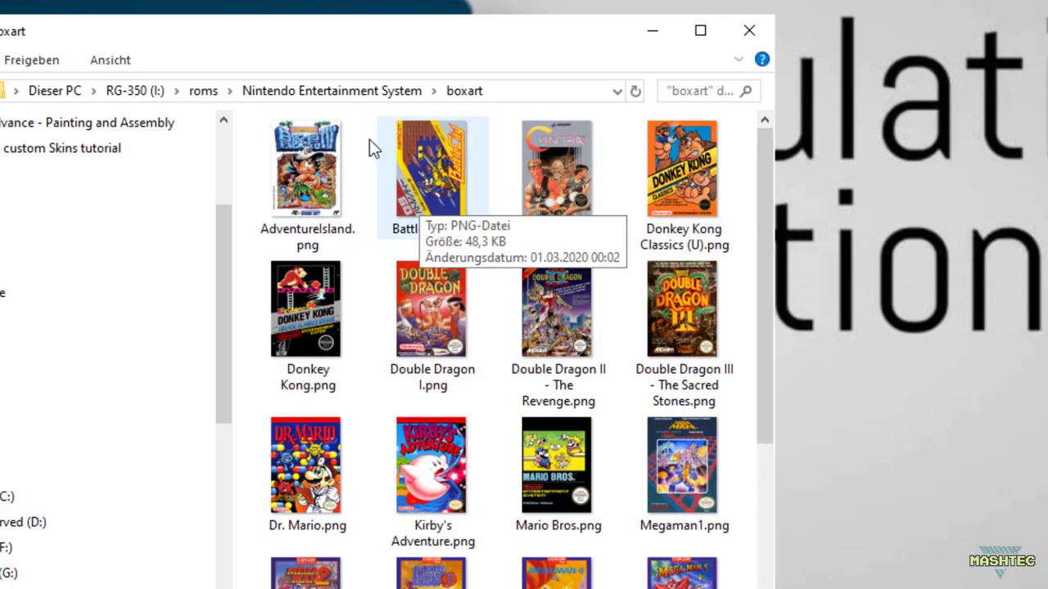
# Browse the NES list from Contra down to Dr. Mario and back to Double Dragon III.
pyautogui.click(316, 90)
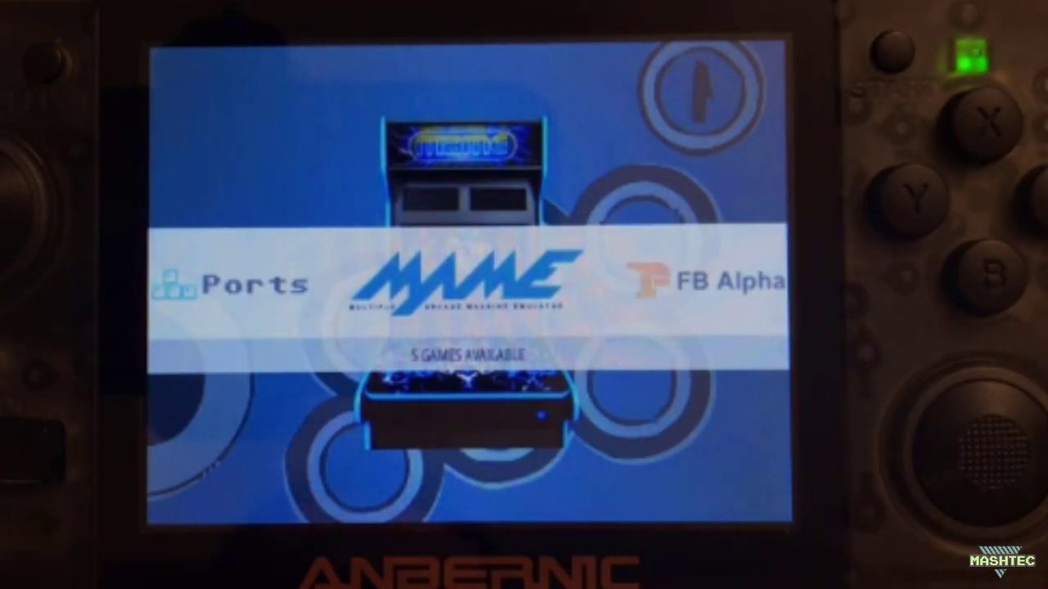
pyautogui.press('Right')
pyautogui.press('Right')
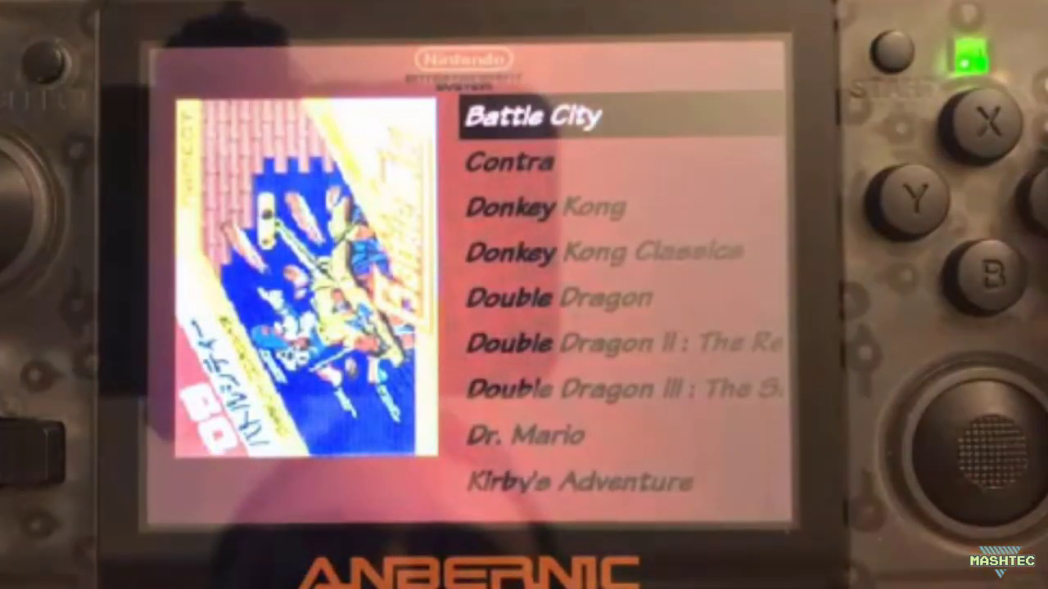
pyautogui.press('Down')
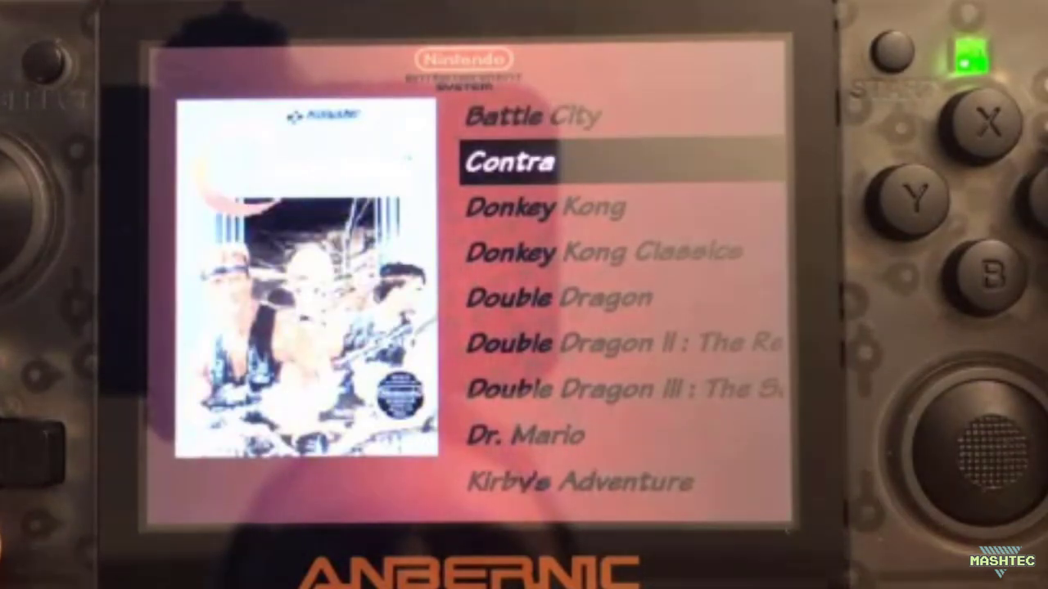
pyautogui.press('Down')
pyautogui.press('Down')
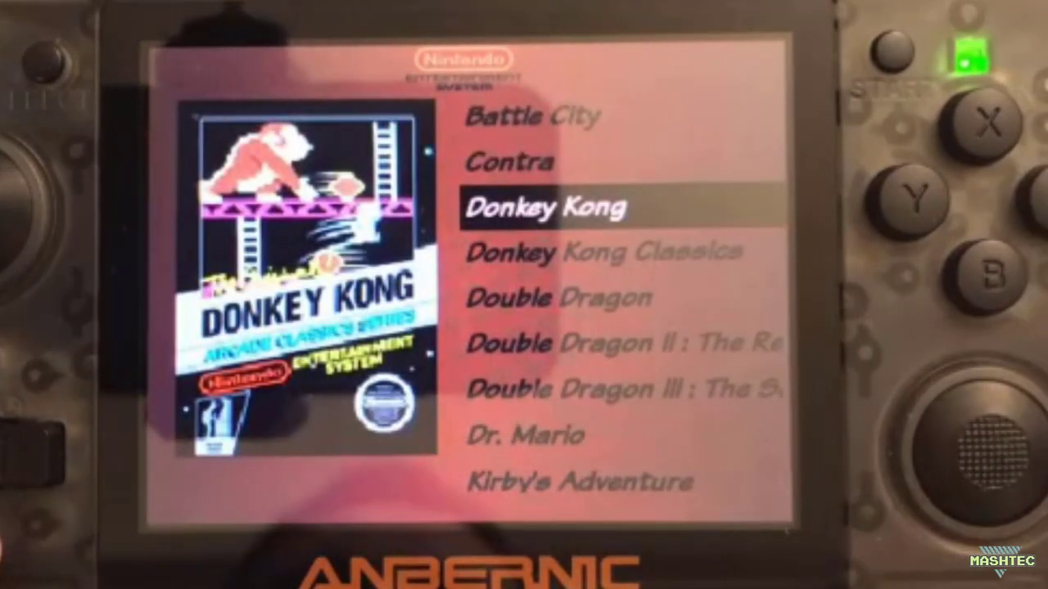
pyautogui.press('Down')
pyautogui.press('Down')
pyautogui.press('Down')
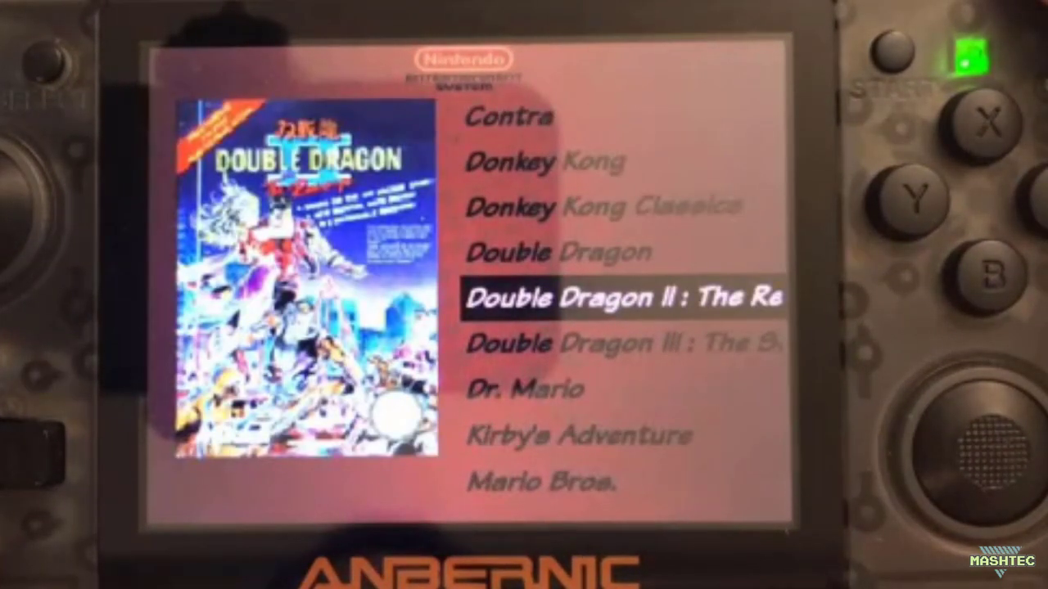
pyautogui.press('Down')
pyautogui.press('Up')
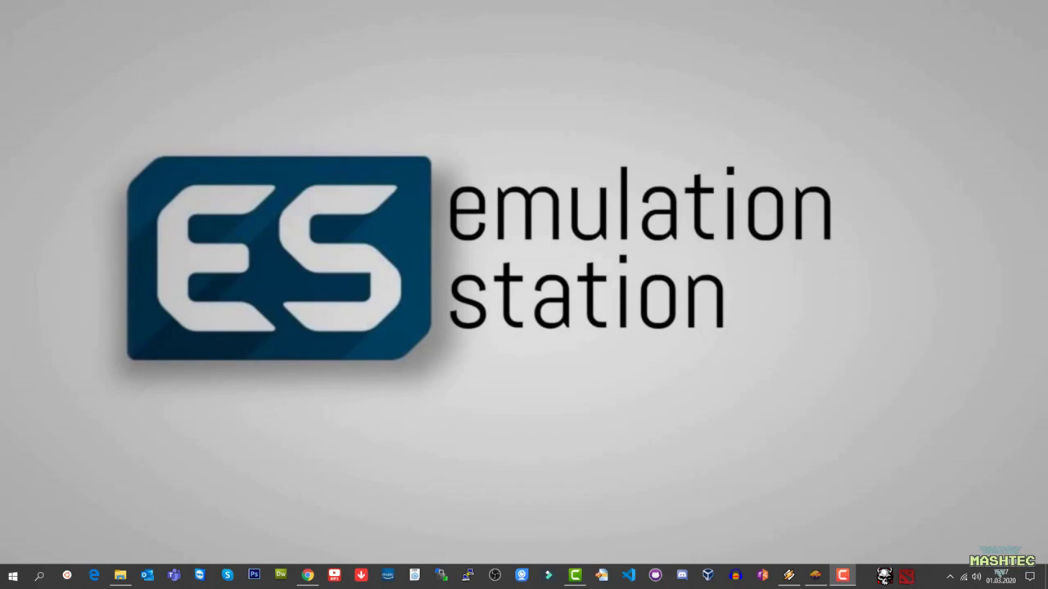
# Restore Skraper, select Game Boy, and review its front-end, game list and media settings.
pyautogui.click(842, 576)
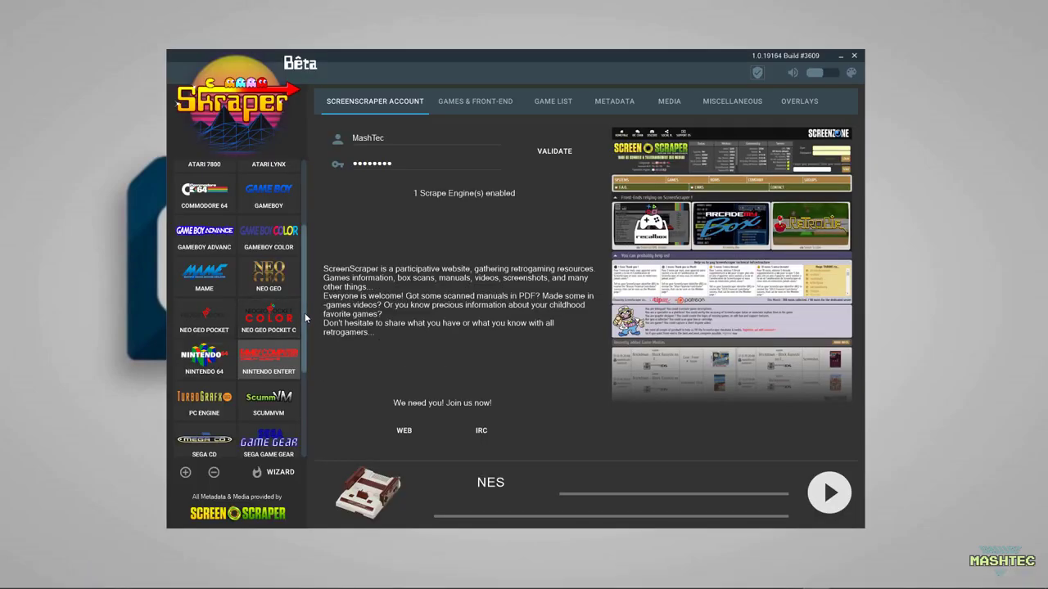
pyautogui.scroll(2, 270, 295)
pyautogui.click(268, 269)
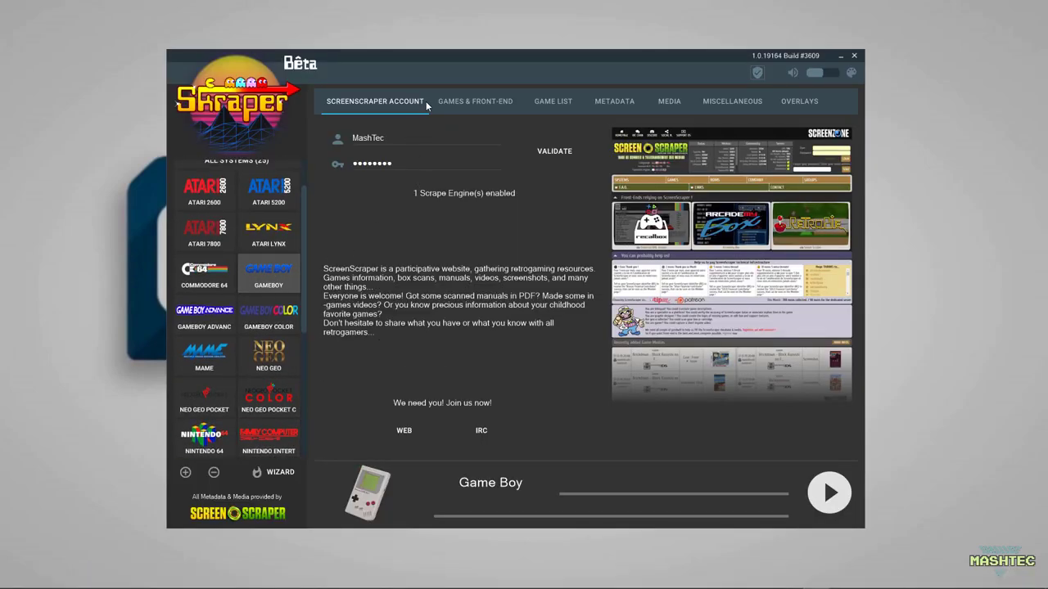
pyautogui.click(466, 102)
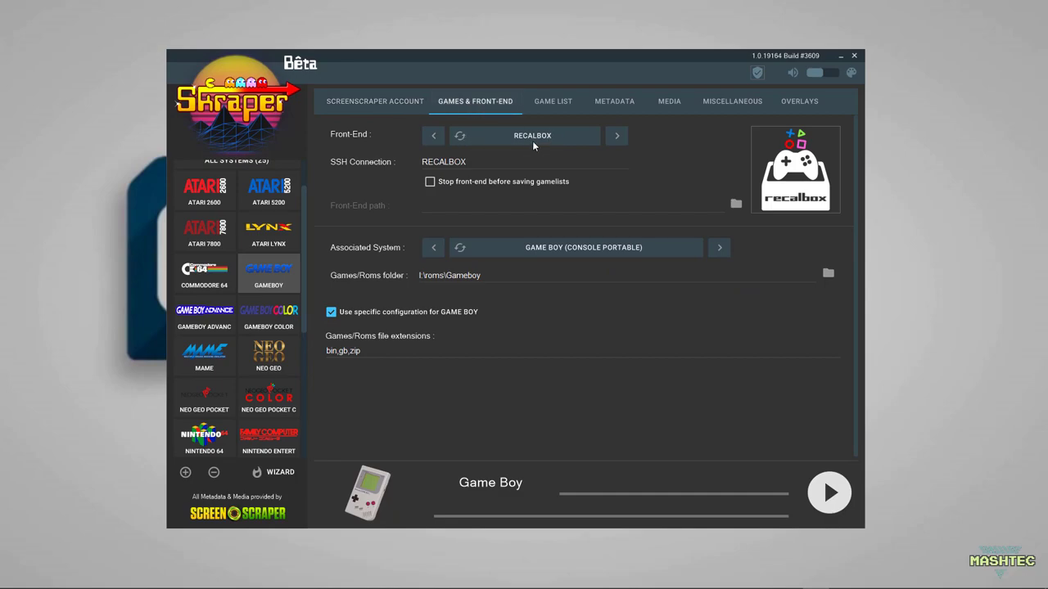
pyautogui.click(551, 100)
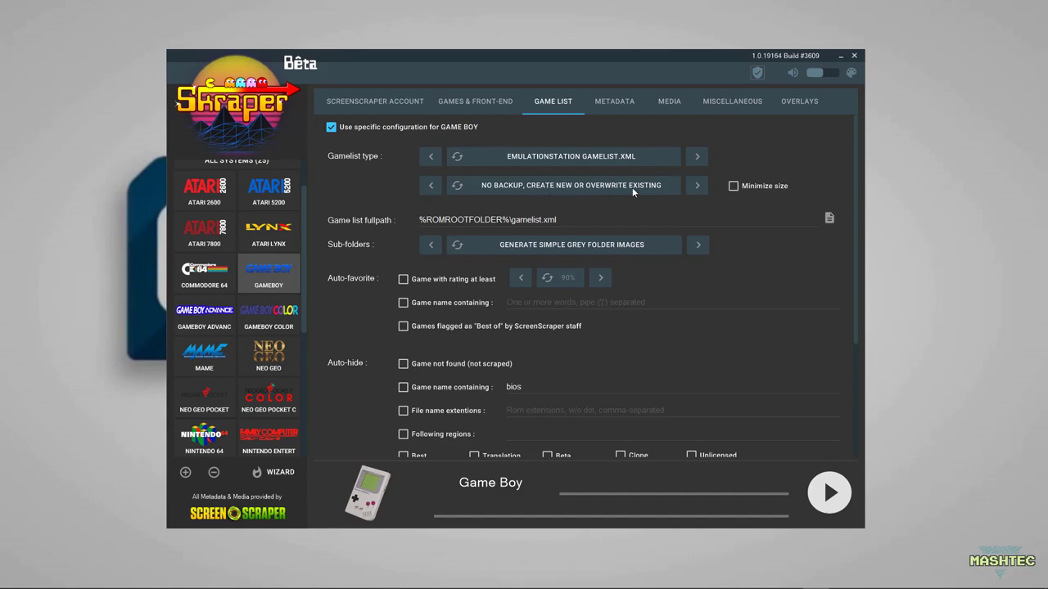
pyautogui.click(668, 101)
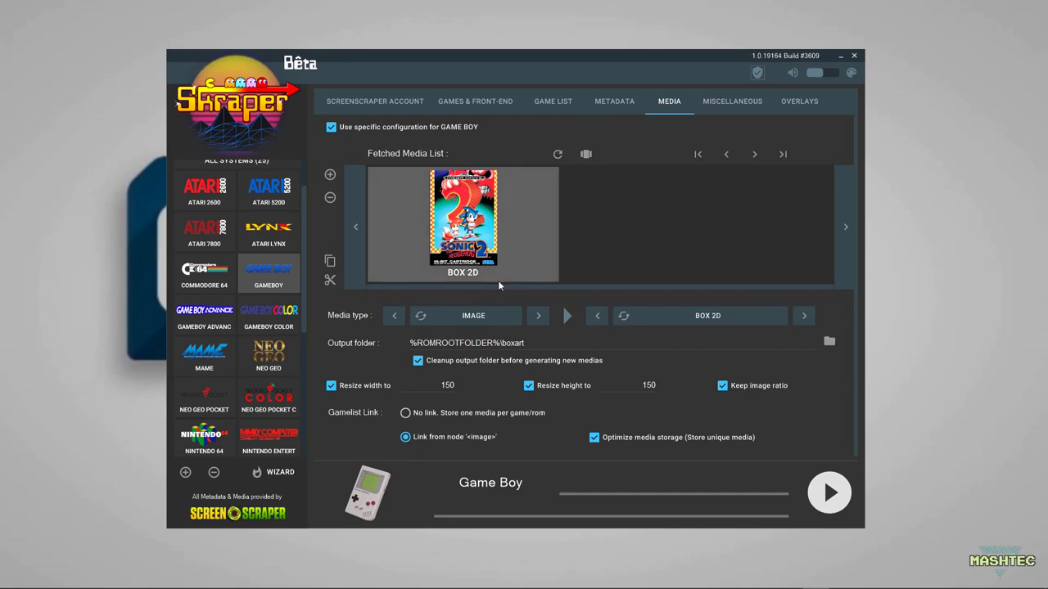
# Highlight boxart in the Game Boy output folder path.
pyautogui.moveTo(458, 288)
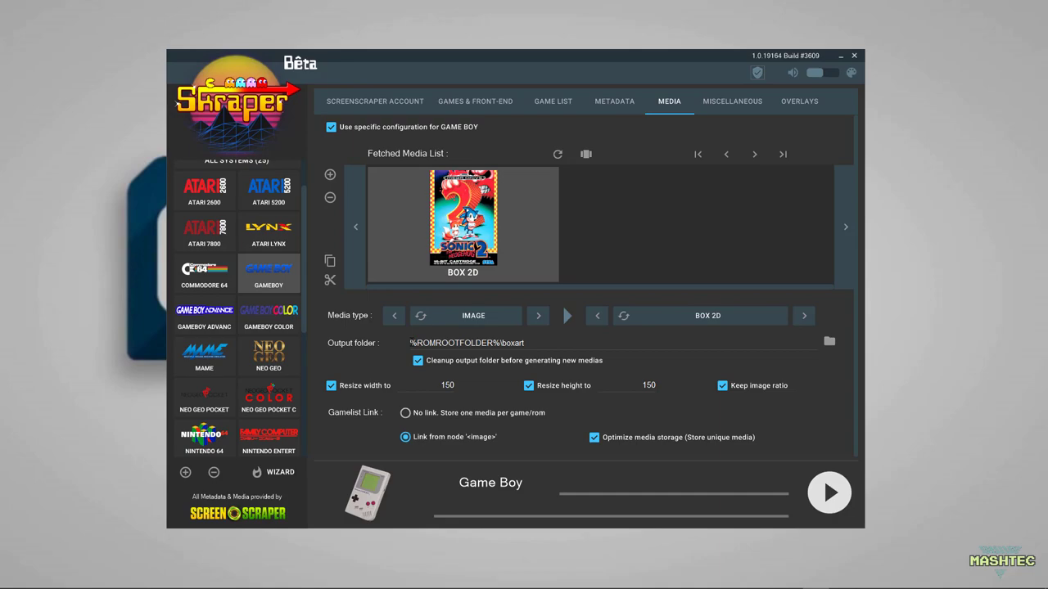
pyautogui.moveTo(501, 344); pyautogui.dragTo(532, 343)
# Run the Game Boy scrape (63 of 66 found) and return to the MEDIA tab.
pyautogui.click(829, 492)
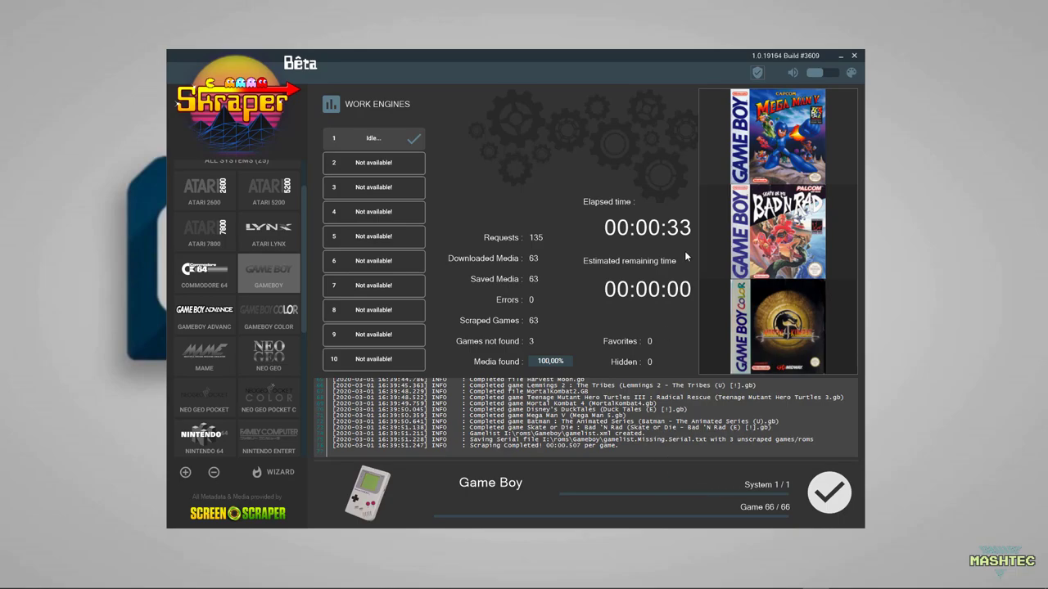
pyautogui.click(827, 494)
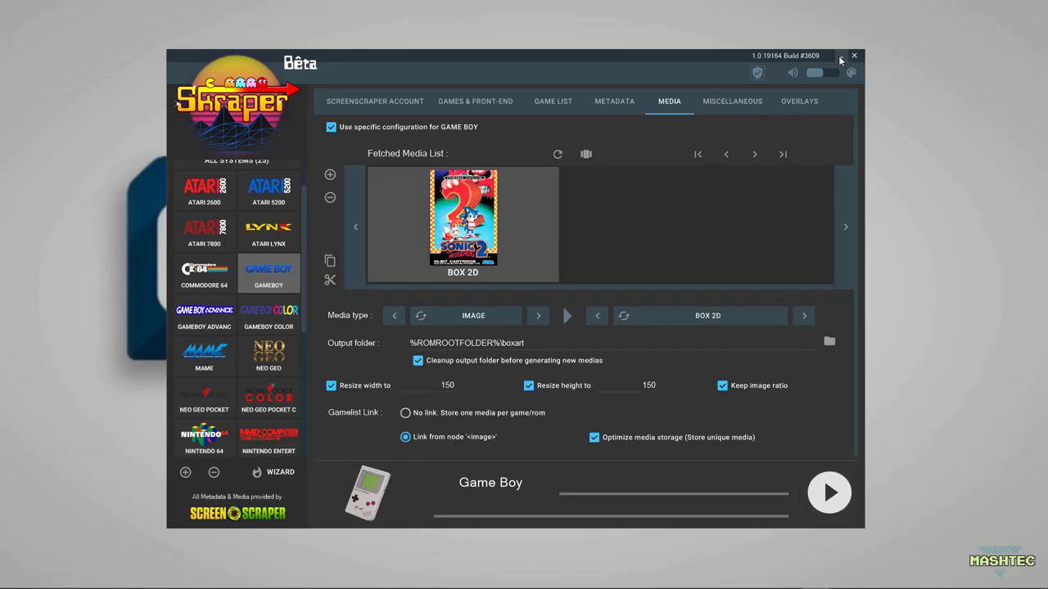
# Open gamelist.xml from I:\roms\Gameboy on the RG-350 drive.
pyautogui.click(839, 55)
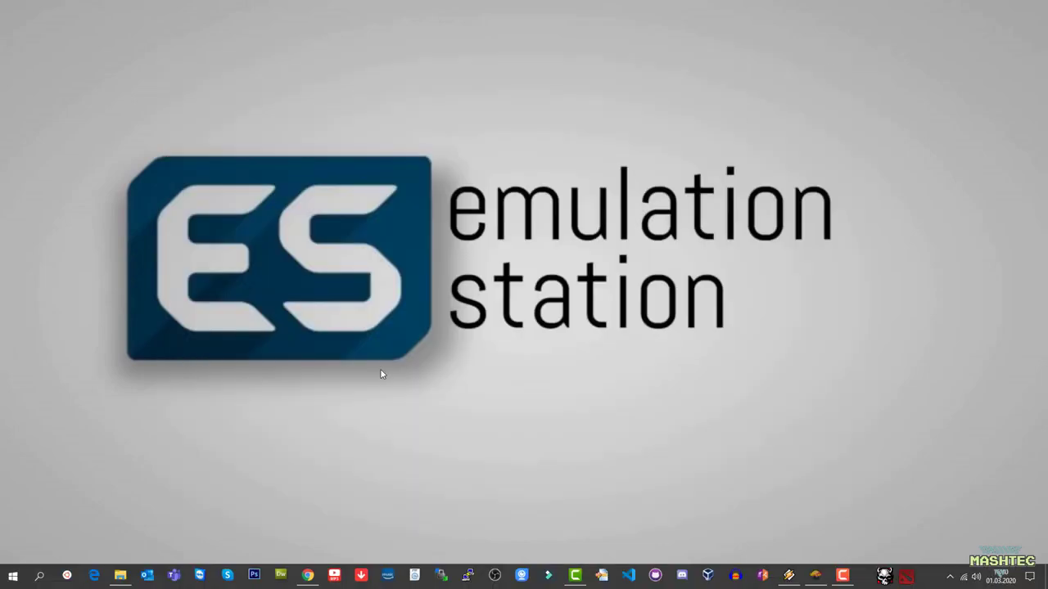
pyautogui.click(121, 576)
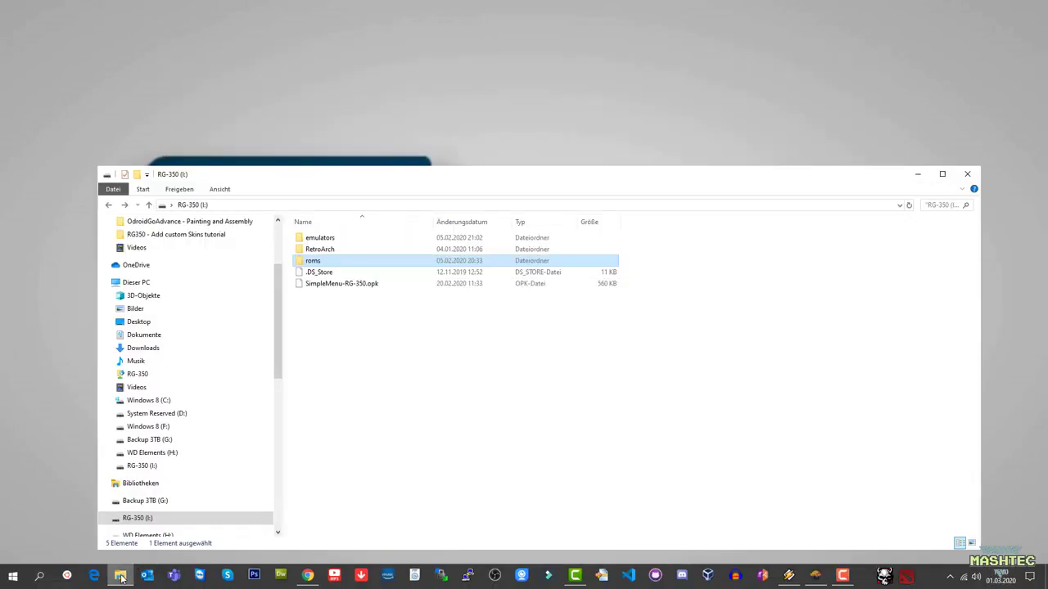
pyautogui.doubleClick(311, 260)
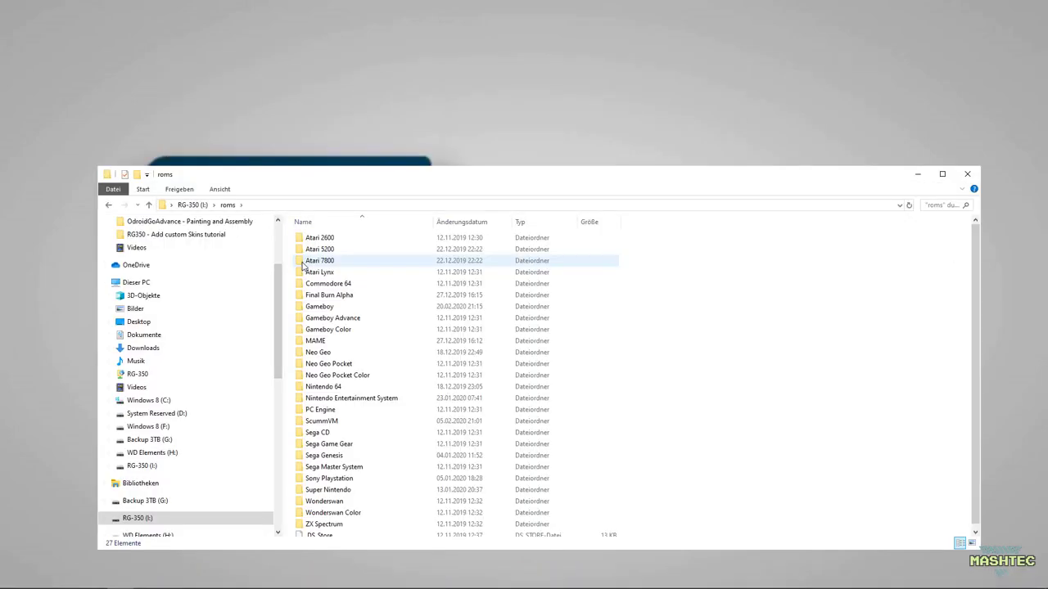
pyautogui.doubleClick(315, 307)
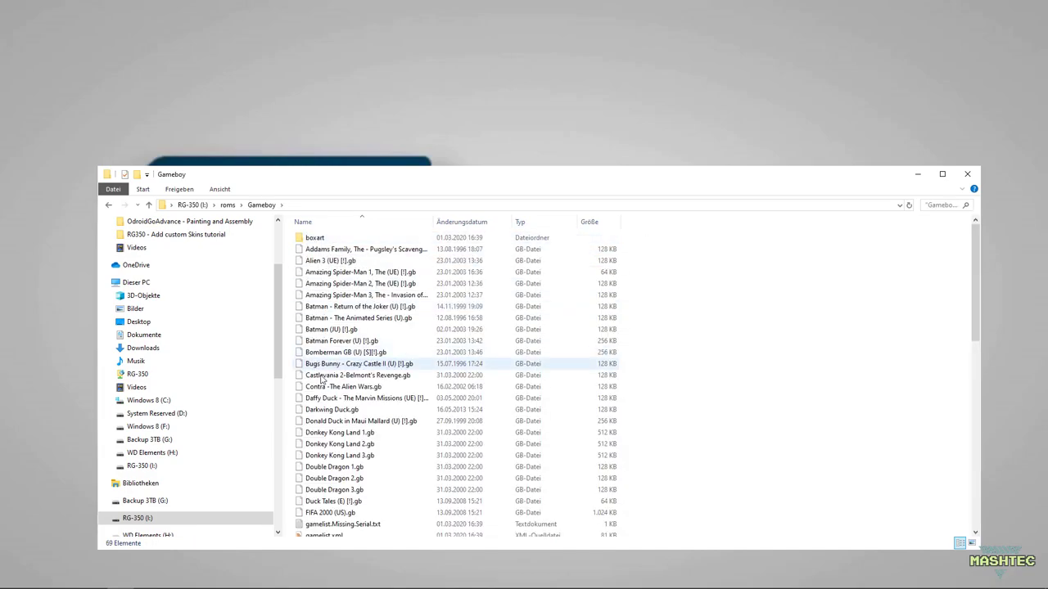
pyautogui.scroll(-2, 318, 433)
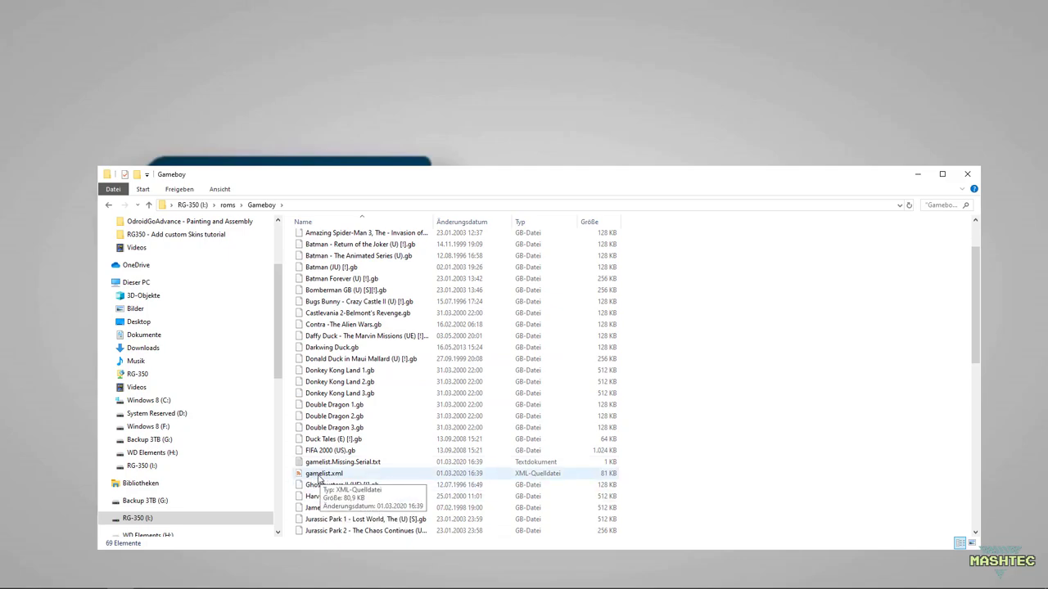
pyautogui.click(319, 477)
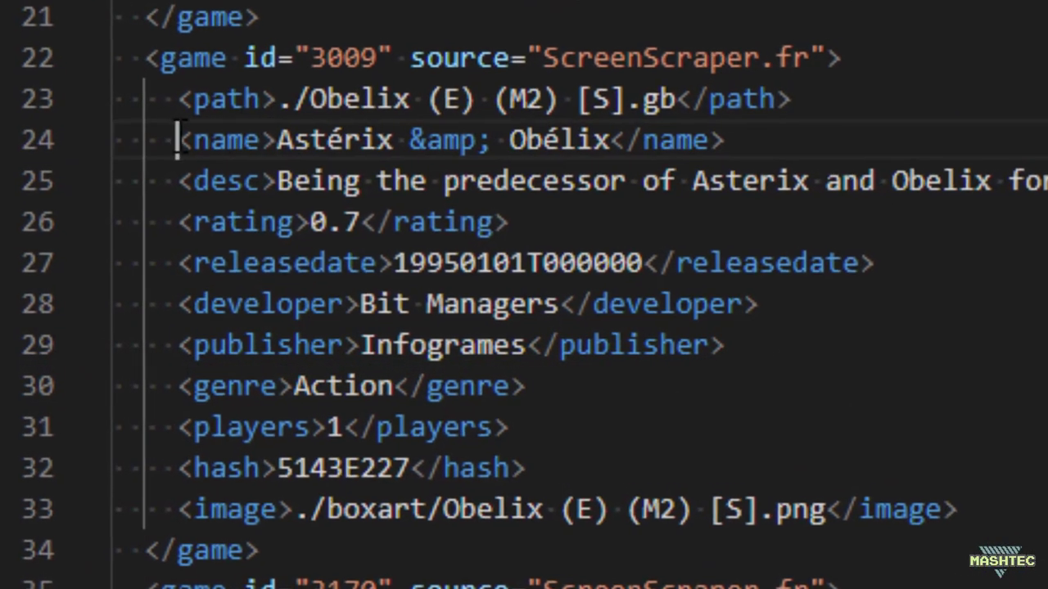
# Select the Astérix & Obélix name entry on line 24.
pyautogui.moveTo(140, 301); pyautogui.dragTo(202, 301)
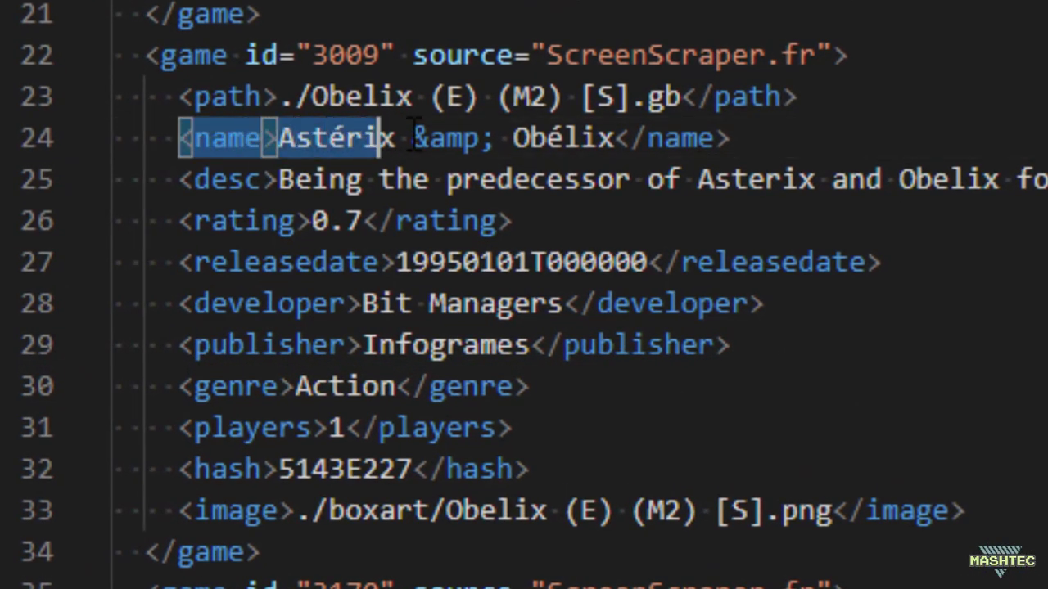
pyautogui.moveTo(426, 134); pyautogui.dragTo(732, 138)
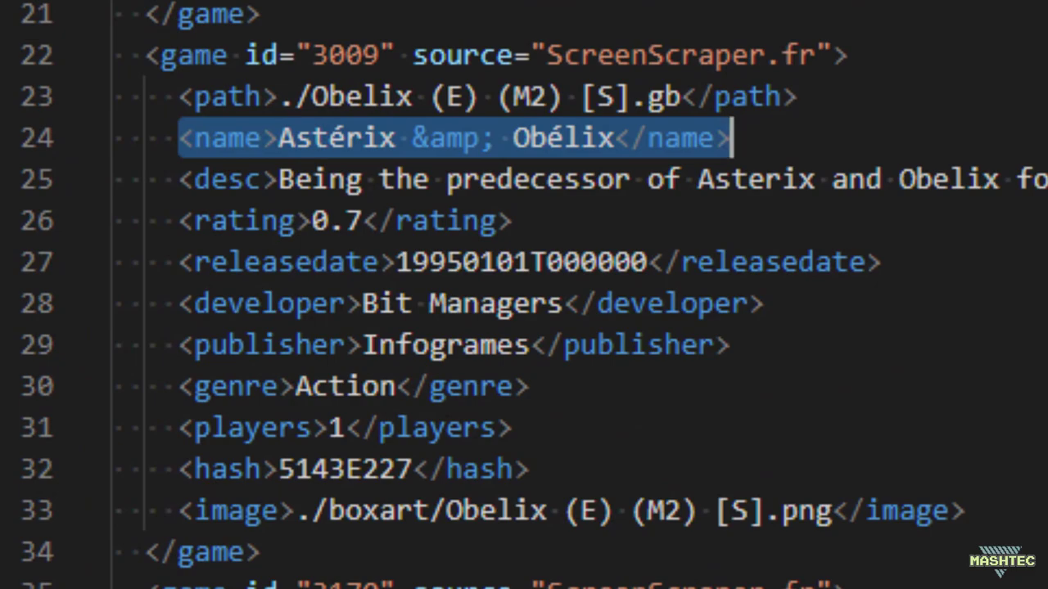
pyautogui.hotkey('alt', 'Tab')
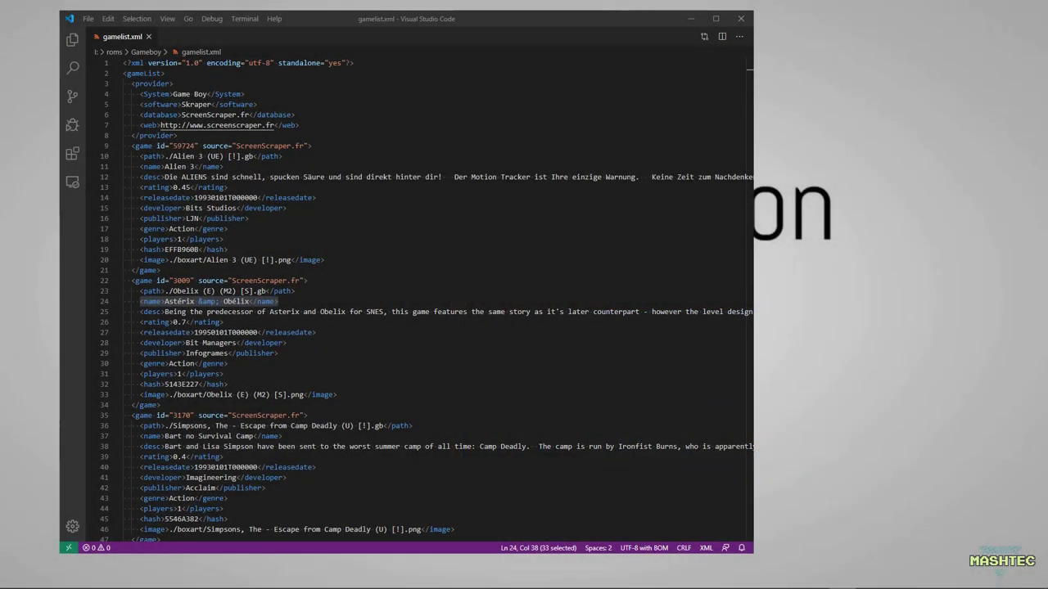
# Replace all é with e in gamelist.xml so it reads Asterix & Obelix.
pyautogui.click(396, 226)
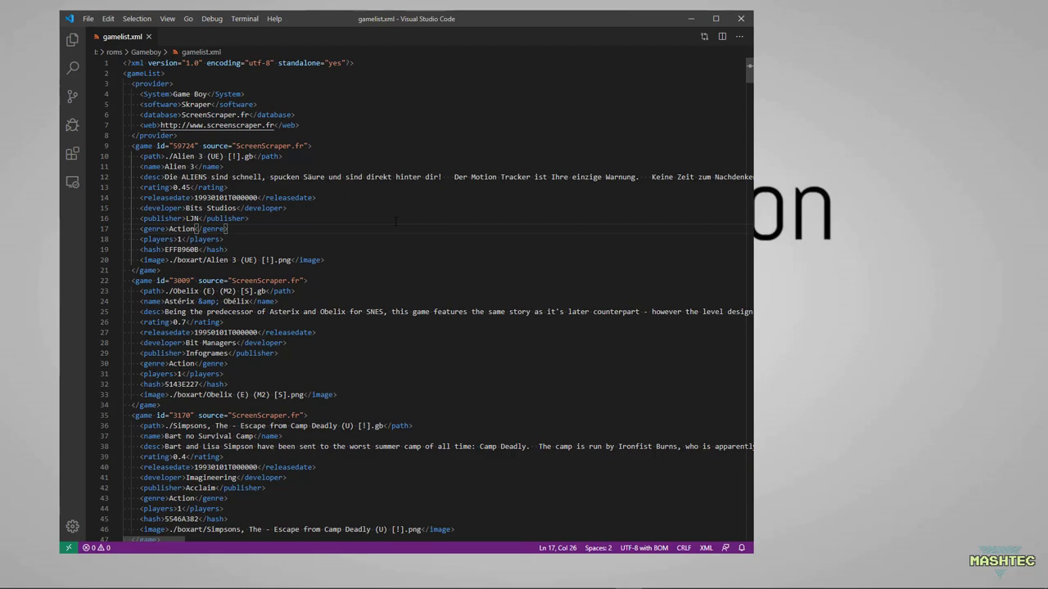
pyautogui.hotkey('ctrl', 'f')
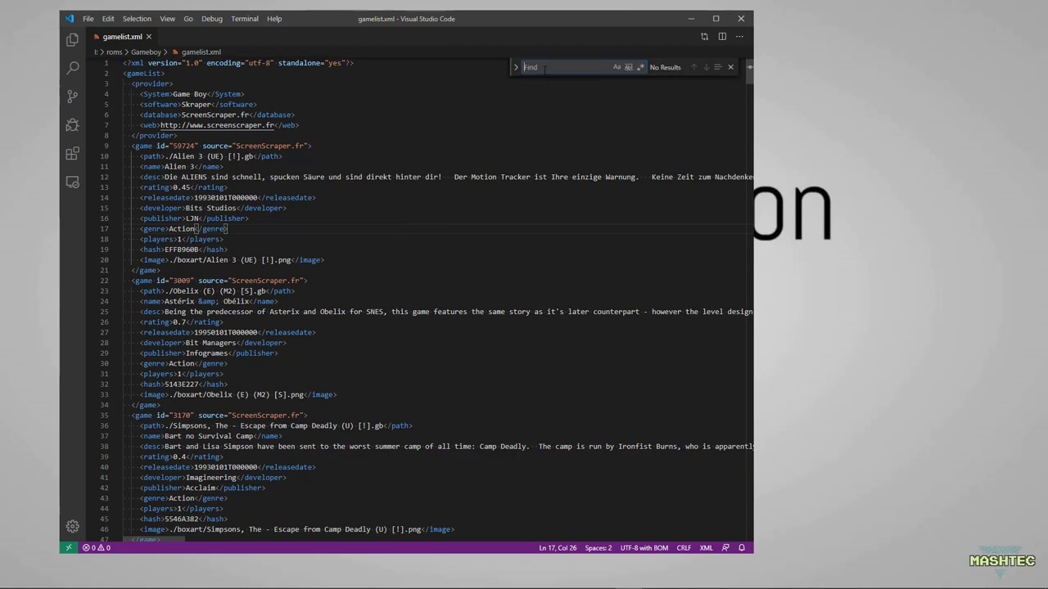
pyautogui.write('é')
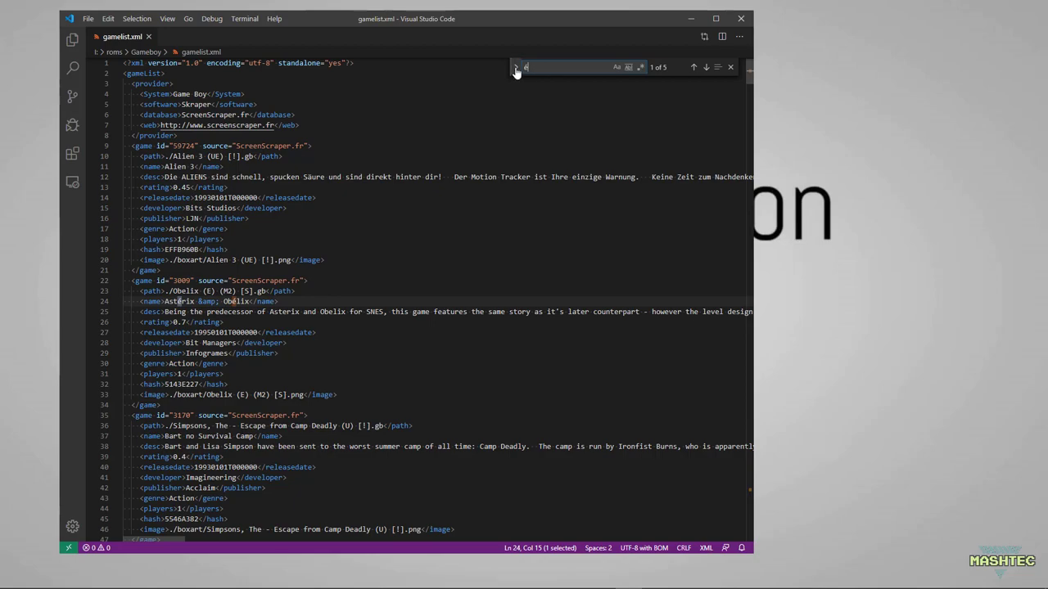
pyautogui.click(516, 68)
pyautogui.write('e')
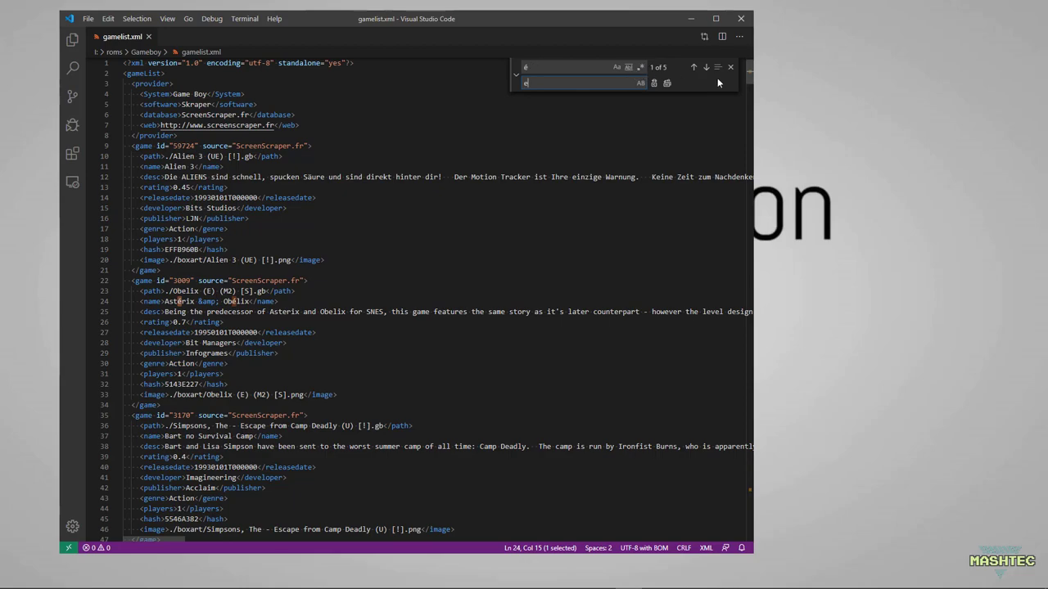
pyautogui.click(667, 83)
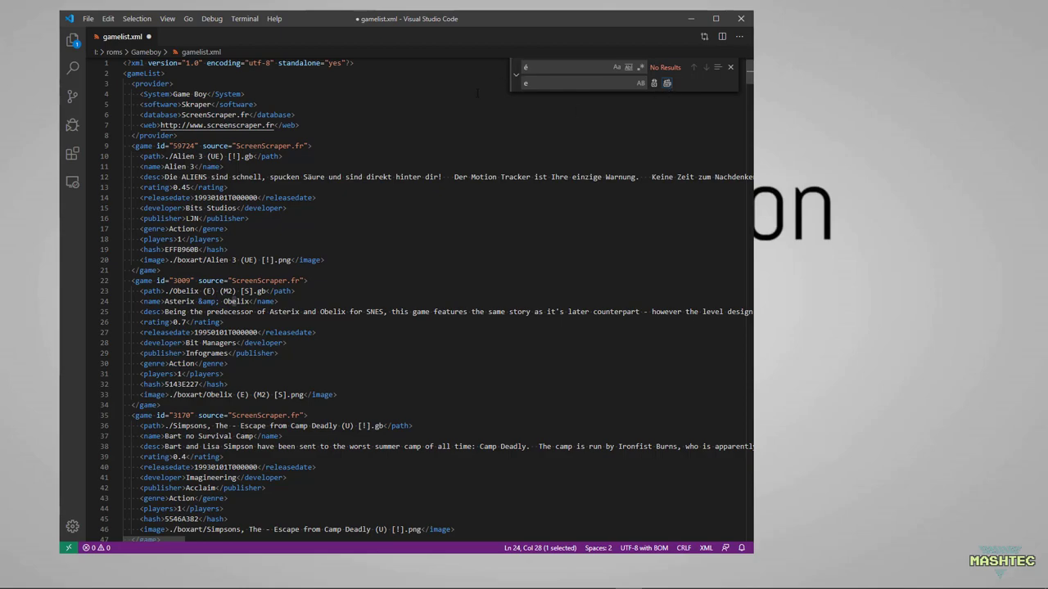
pyautogui.click(731, 69)
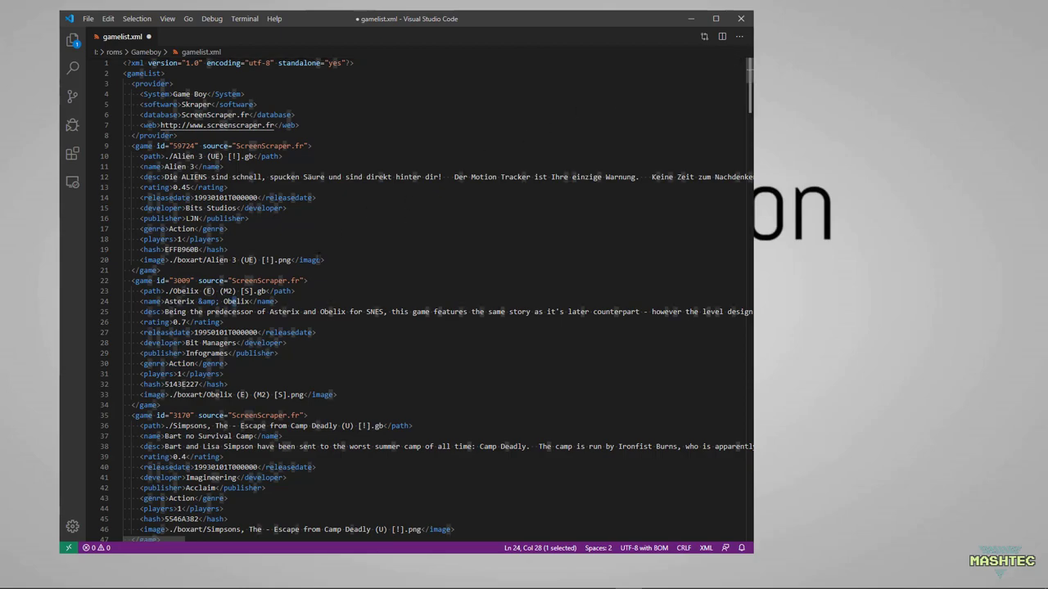
pyautogui.click(132, 270)
# Save gamelist.xml with Ctrl+S.
pyautogui.hotkey('ctrl', 's')
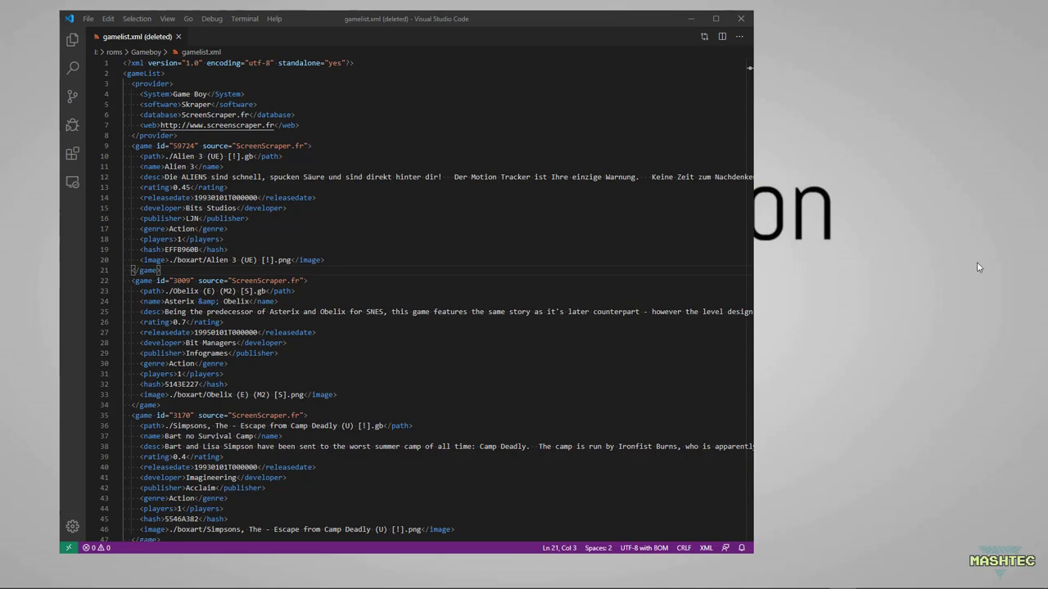
pyautogui.click(691, 18)
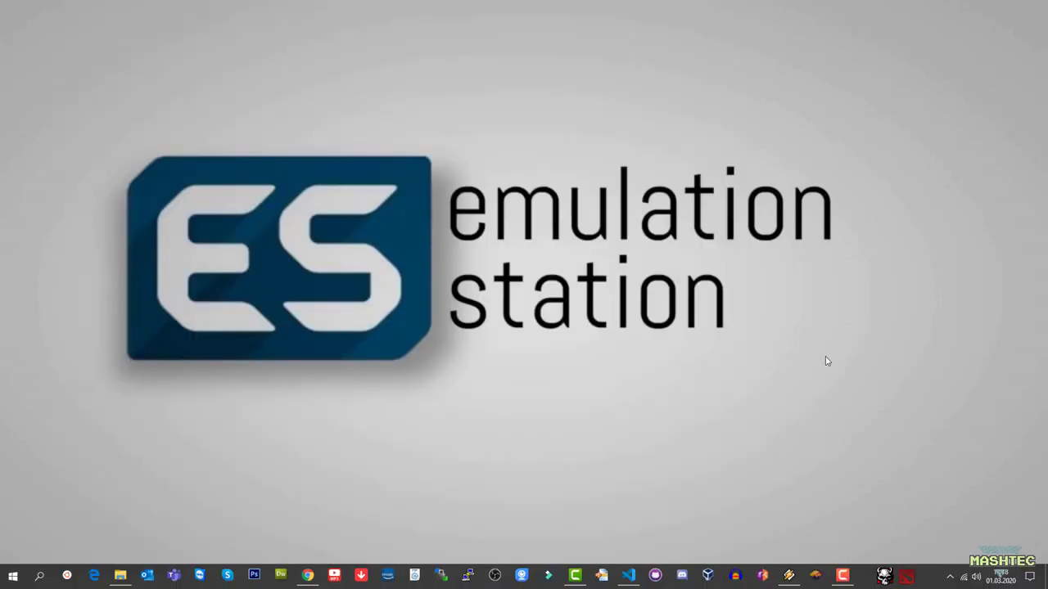